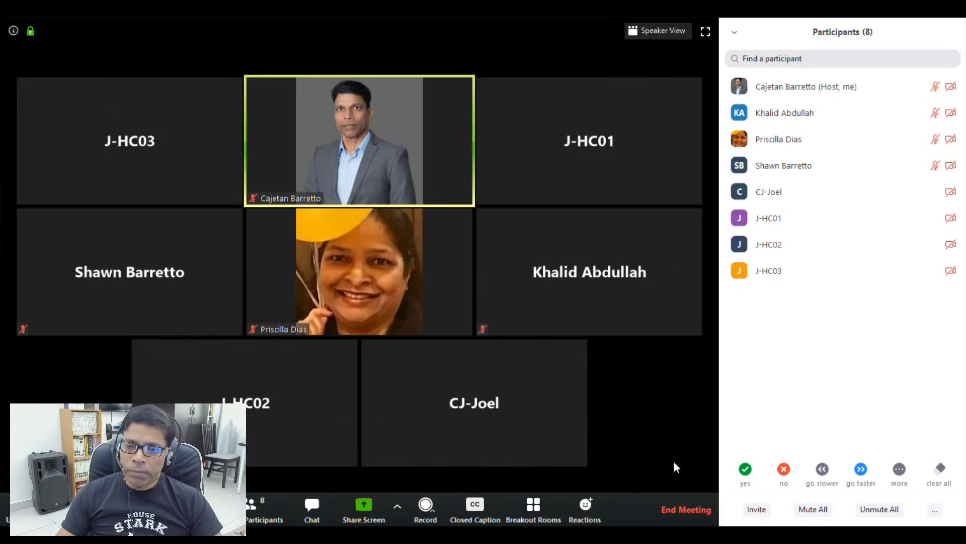
# Create one breakout room with manual participant assignment, and add two more rooms.
pyautogui.click(530, 513)
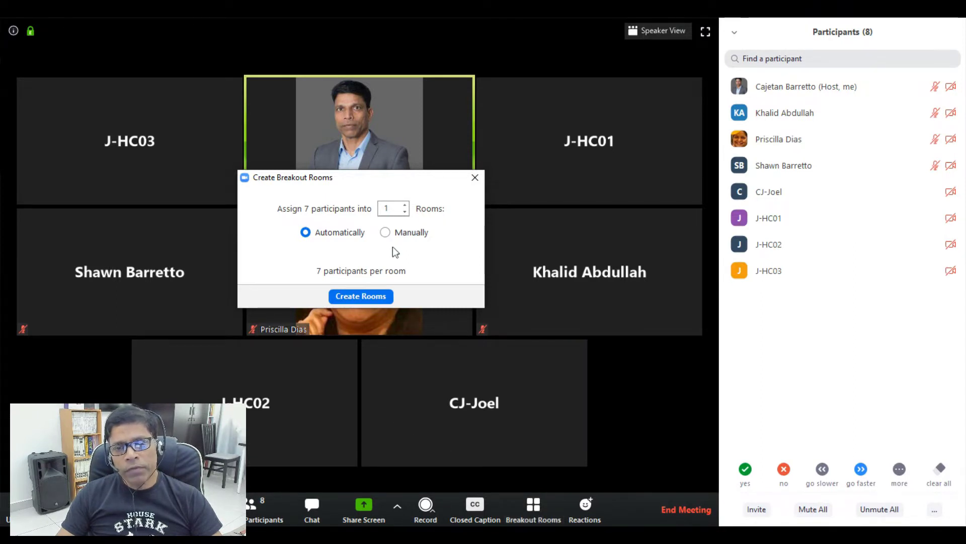
pyautogui.click(385, 232)
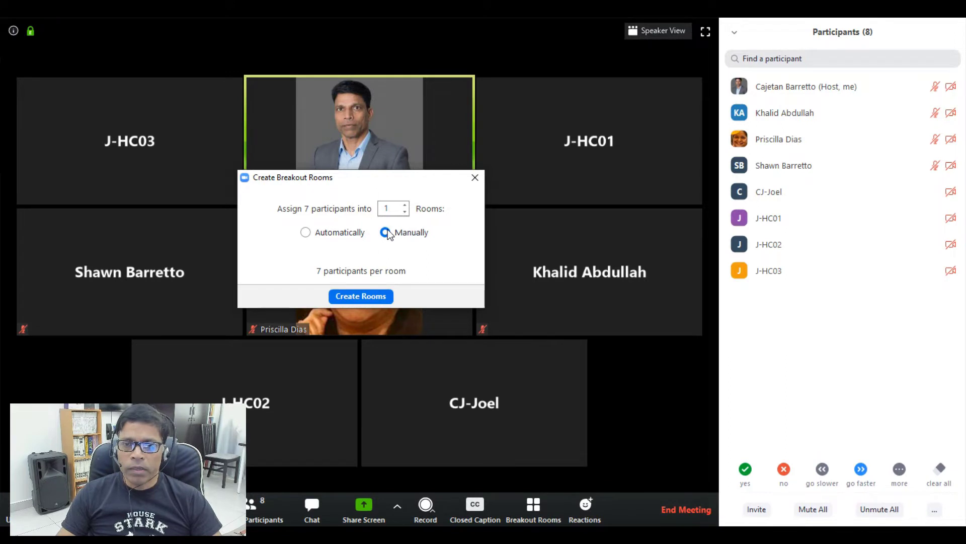
pyautogui.click(362, 298)
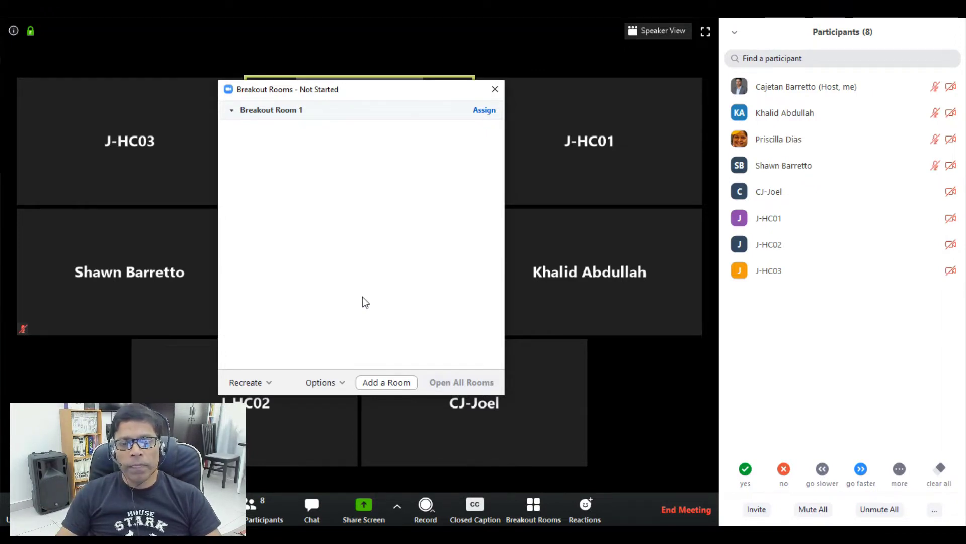
pyautogui.click(387, 382)
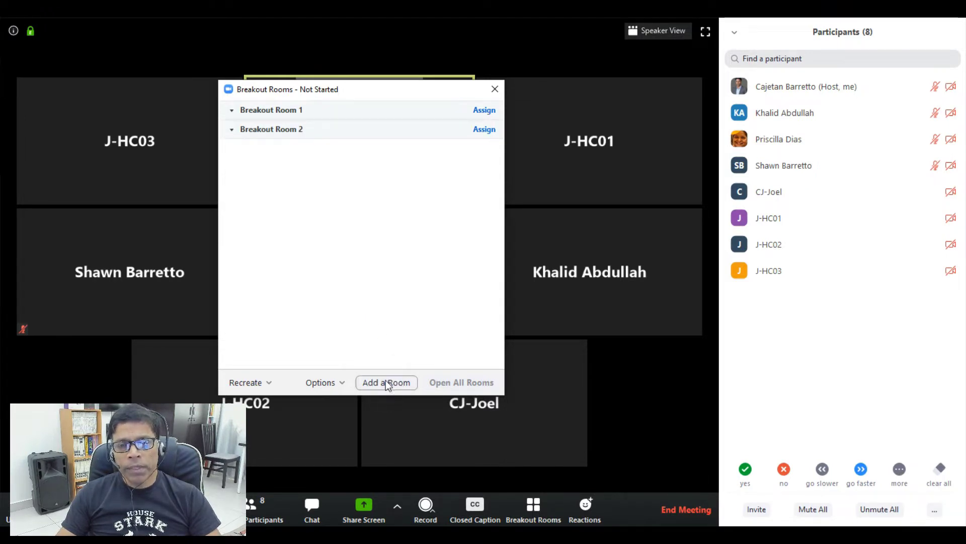
pyautogui.click(387, 384)
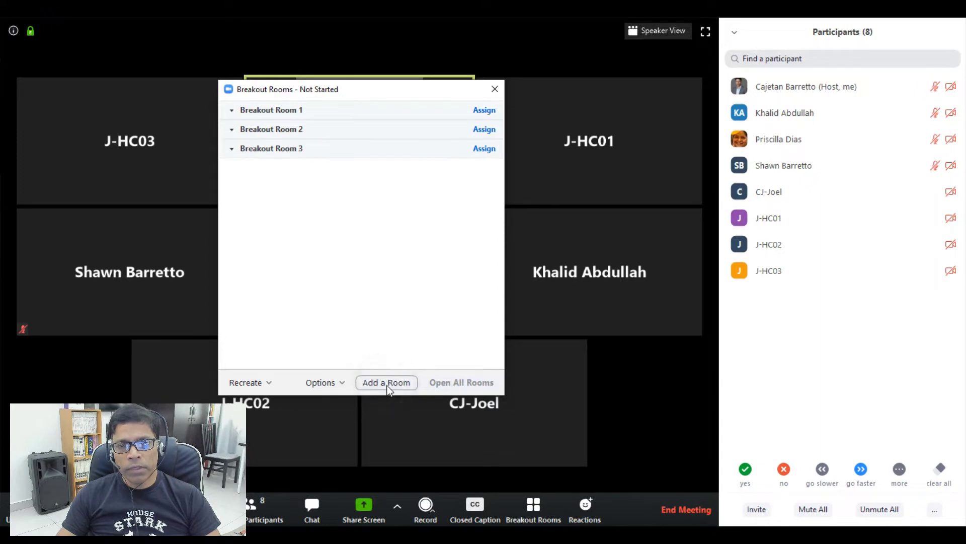
# Rename Breakout Room 1 as "Judges Briefing Room".
pyautogui.moveTo(281, 113)
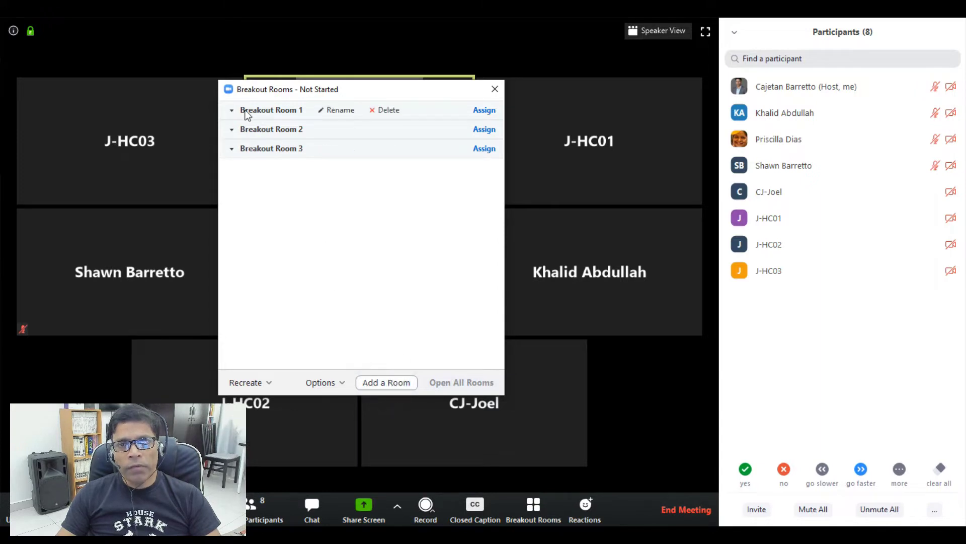
pyautogui.moveTo(261, 154)
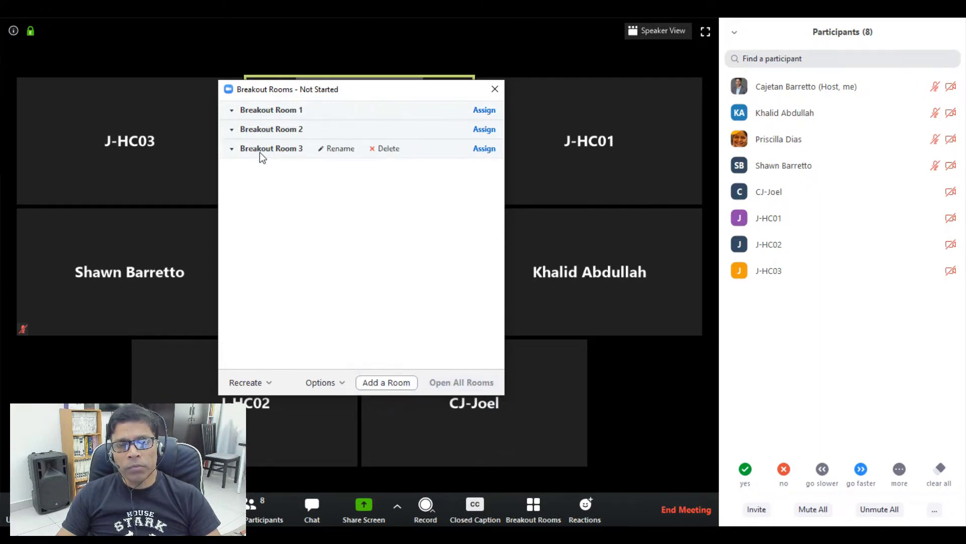
pyautogui.moveTo(337, 117)
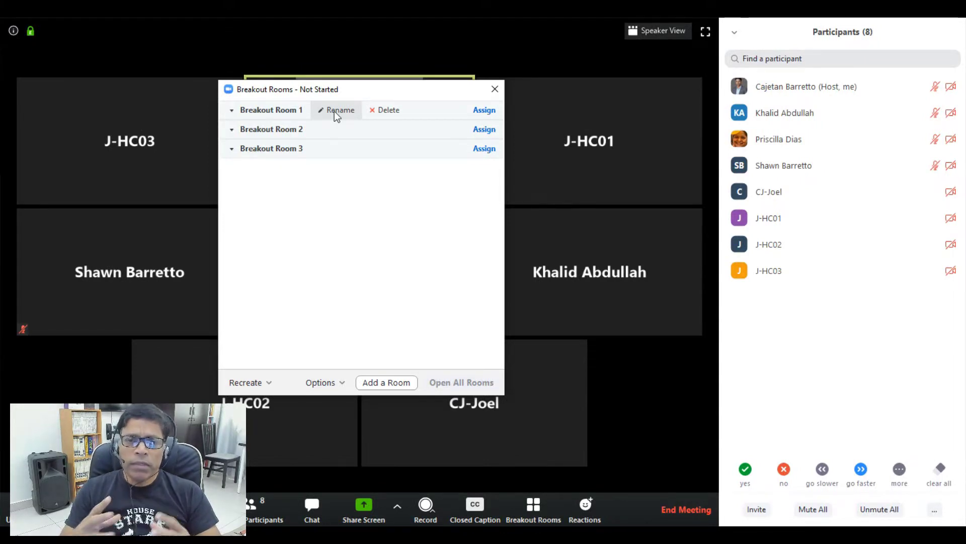
pyautogui.click(334, 110)
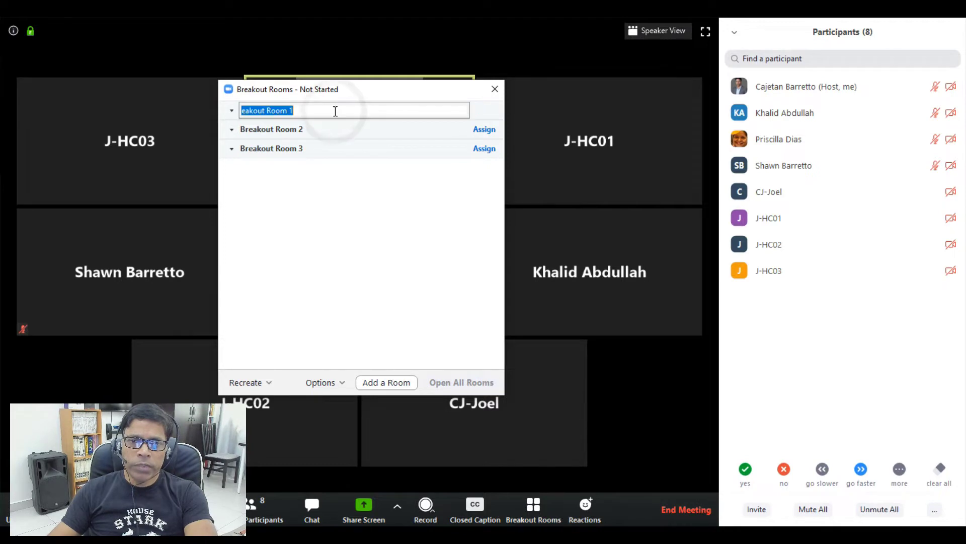
pyautogui.write('J')
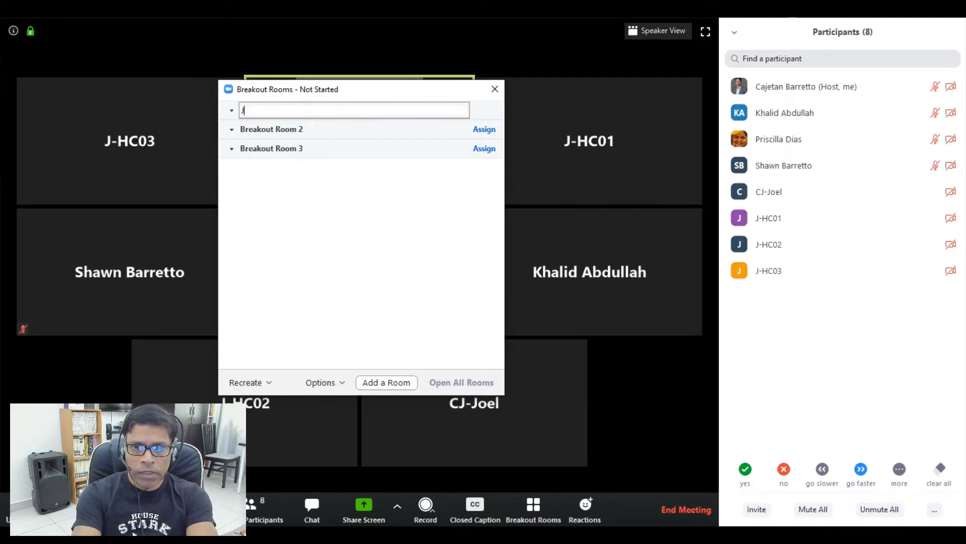
pyautogui.write('udge')
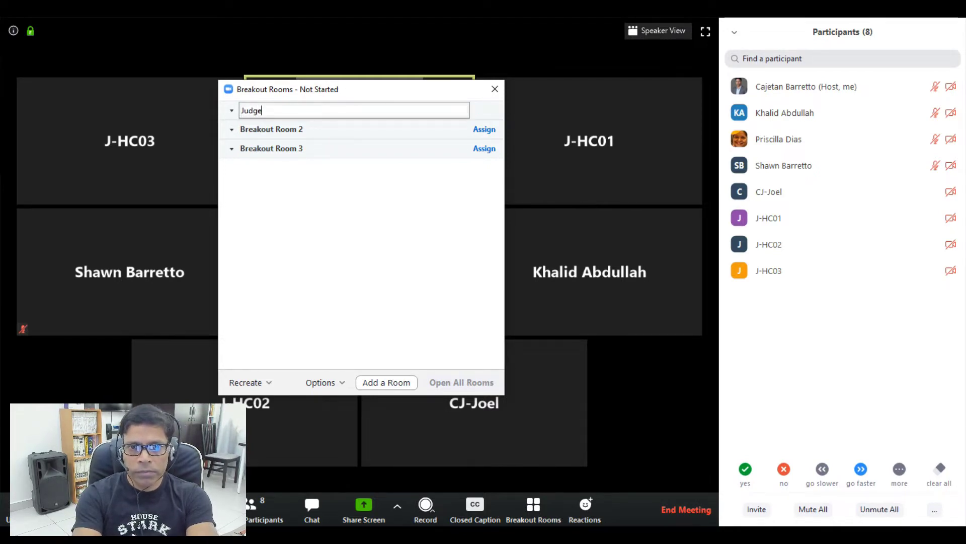
pyautogui.write('s Briefing Room')
pyautogui.press('Return')
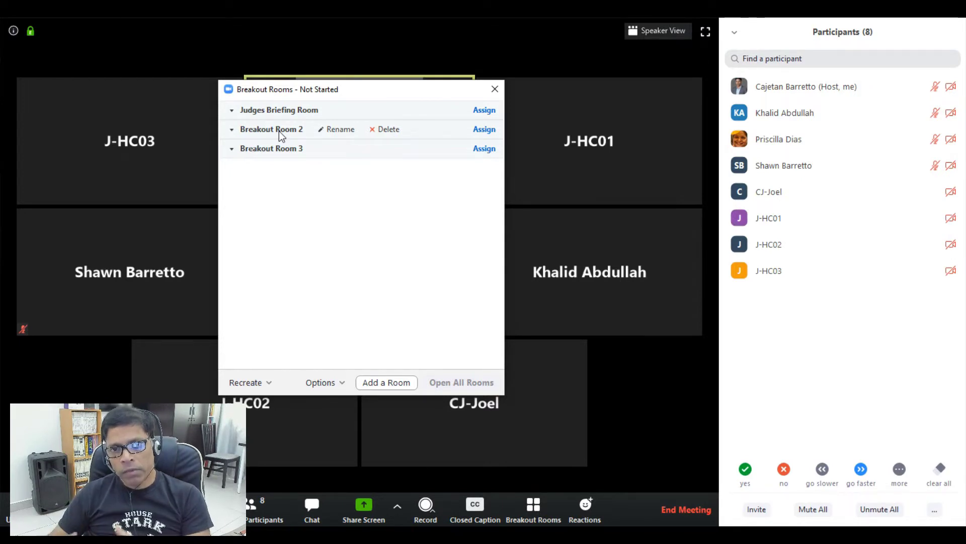
# Rename Breakout Room 2 as "INT-Briefing Room".
pyautogui.click(338, 129)
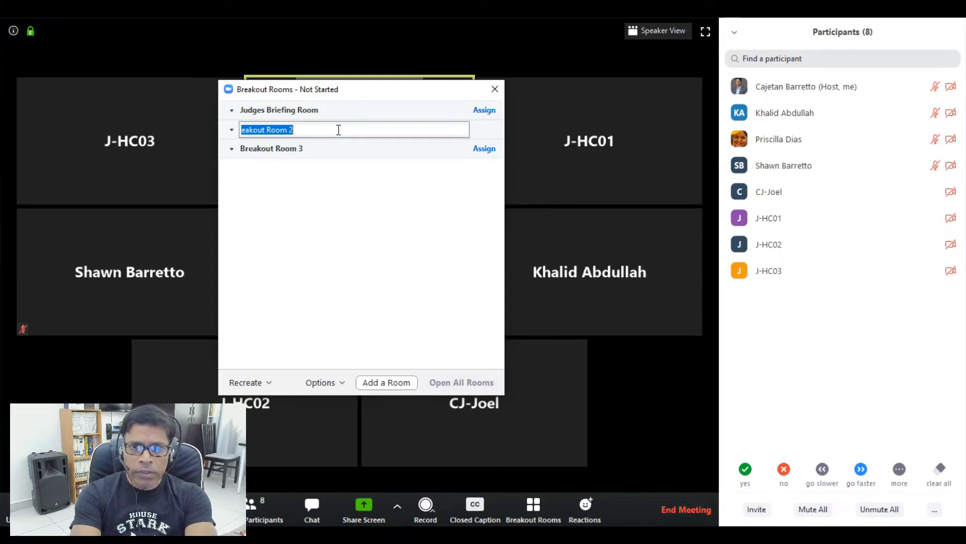
pyautogui.write('INT-')
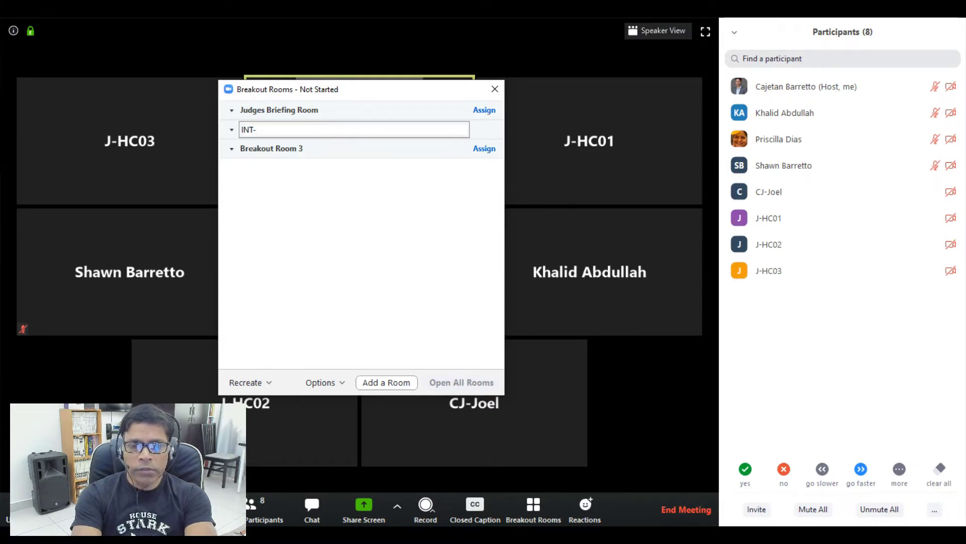
pyautogui.write('Briefi')
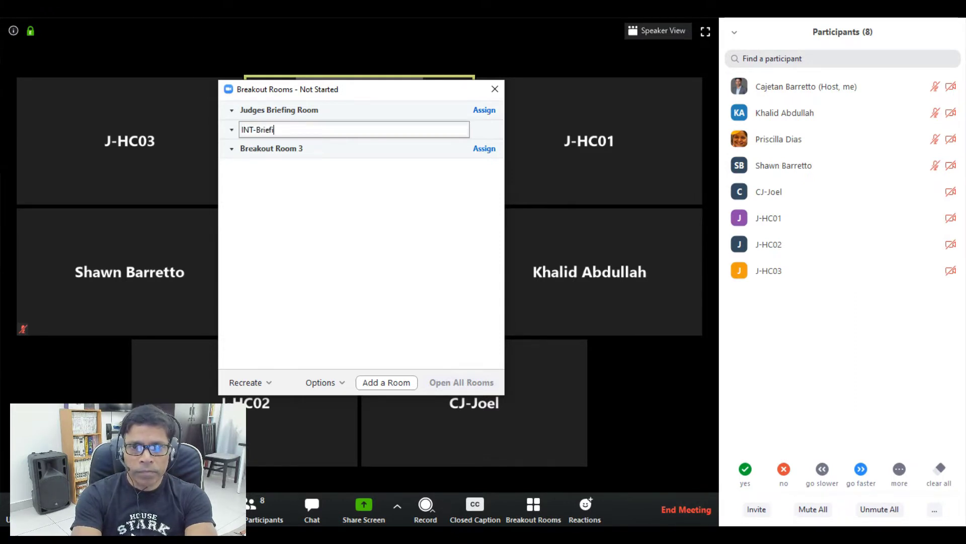
pyautogui.write('ng Room')
pyautogui.press('Return')
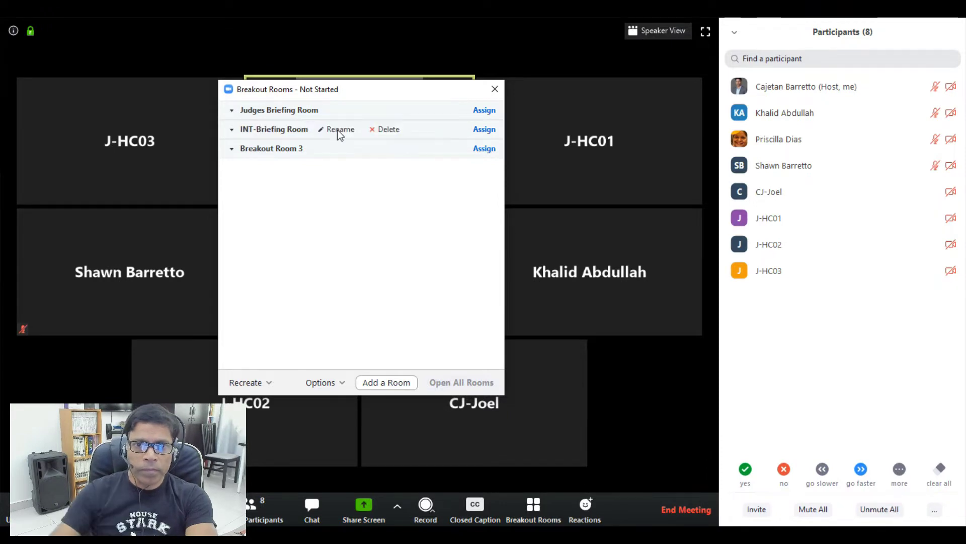
# Rename Breakout Room 3 as "HUM-Briefing Room".
pyautogui.click(326, 150)
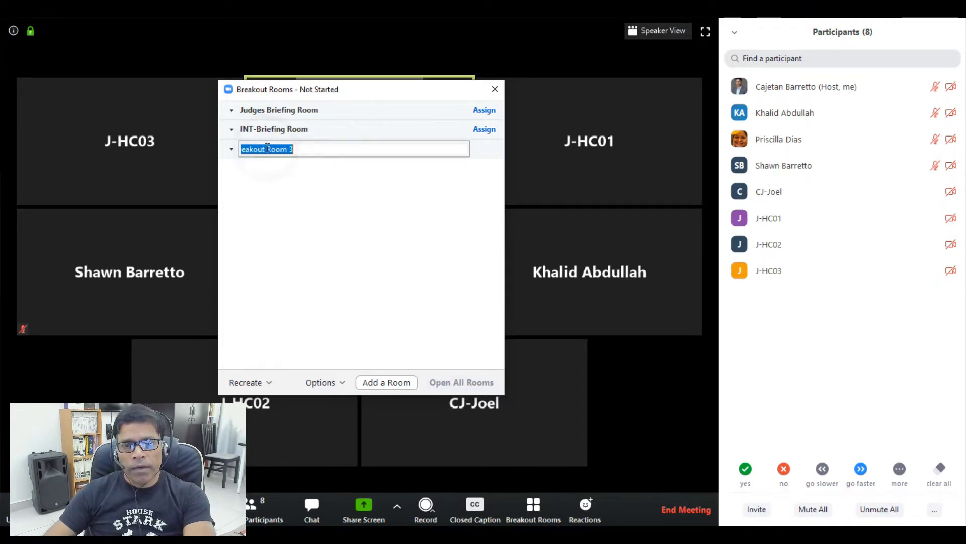
pyautogui.write('HUM')
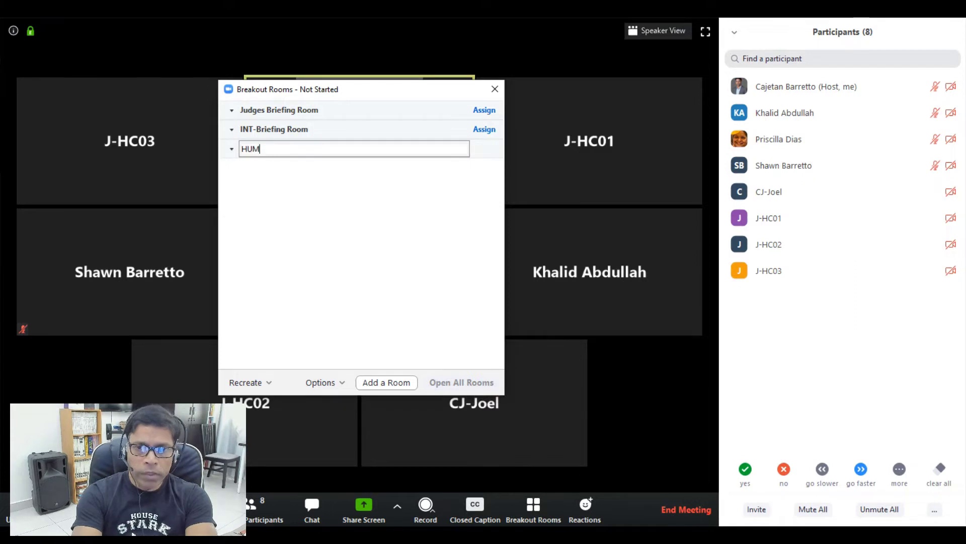
pyautogui.write('-Briefing Room')
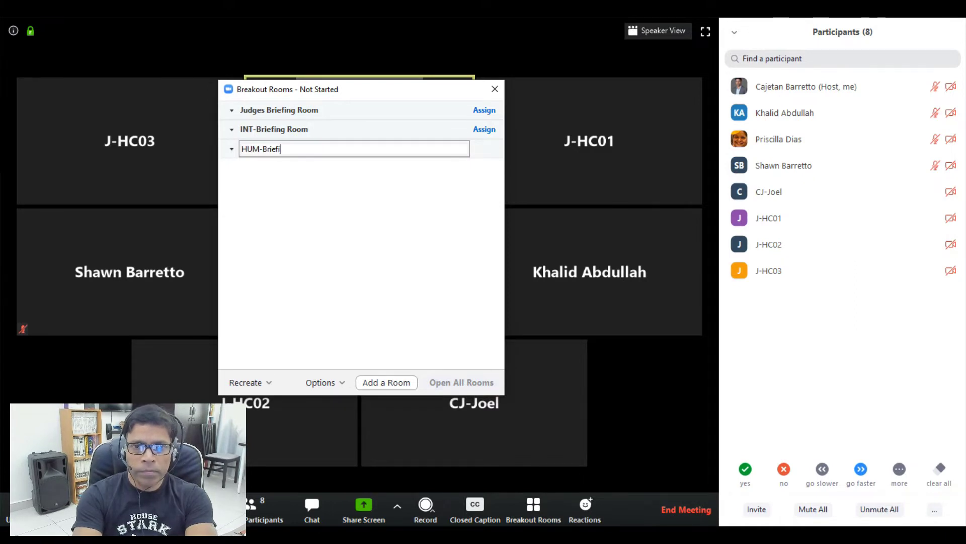
pyautogui.press('Return')
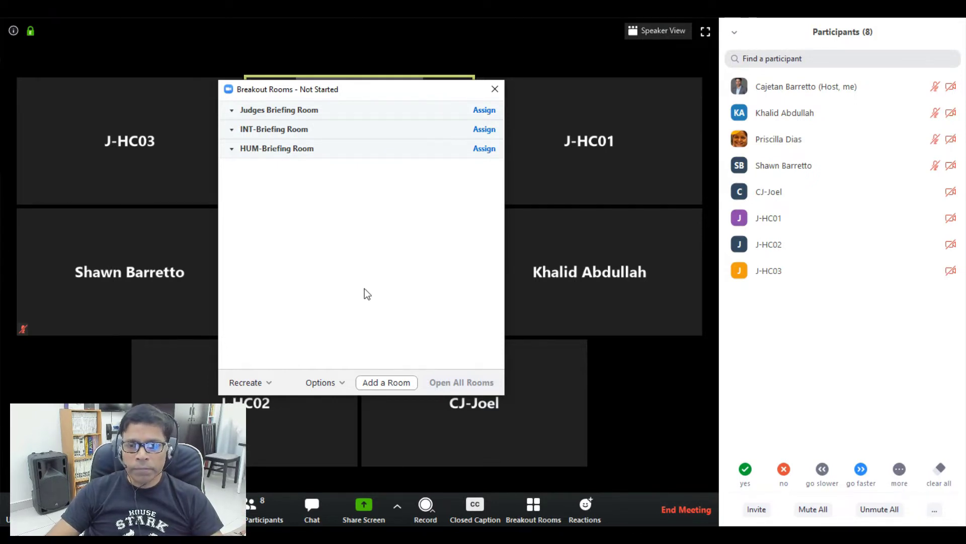
# Add two more breakout rooms and rename the first of them, Breakout Room 4, as "TT-Briefing Room".
pyautogui.click(383, 382)
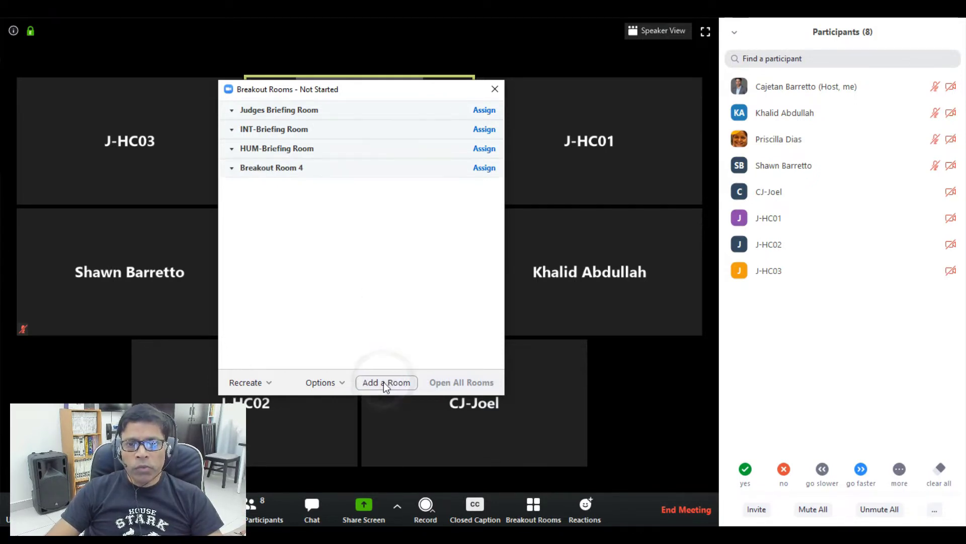
pyautogui.click(383, 382)
pyautogui.moveTo(292, 174)
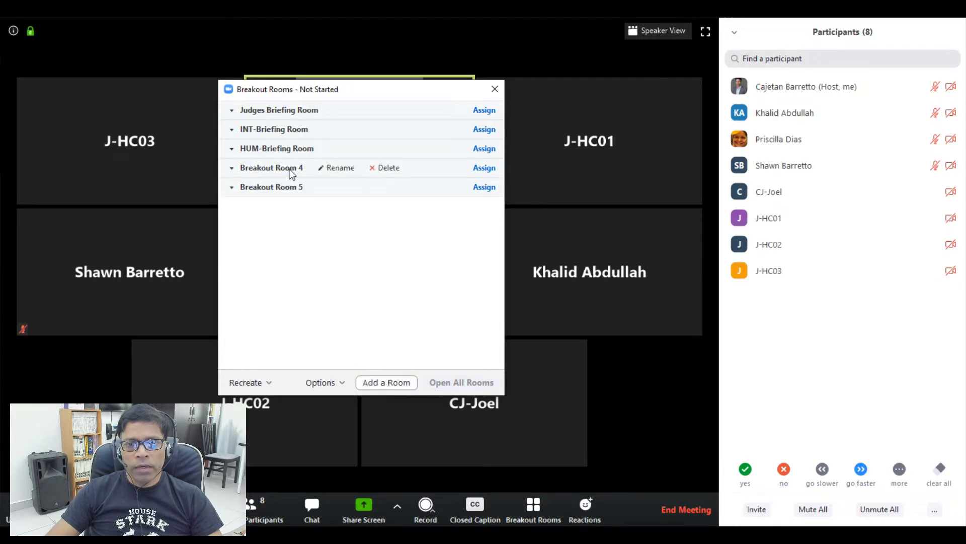
pyautogui.click(339, 167)
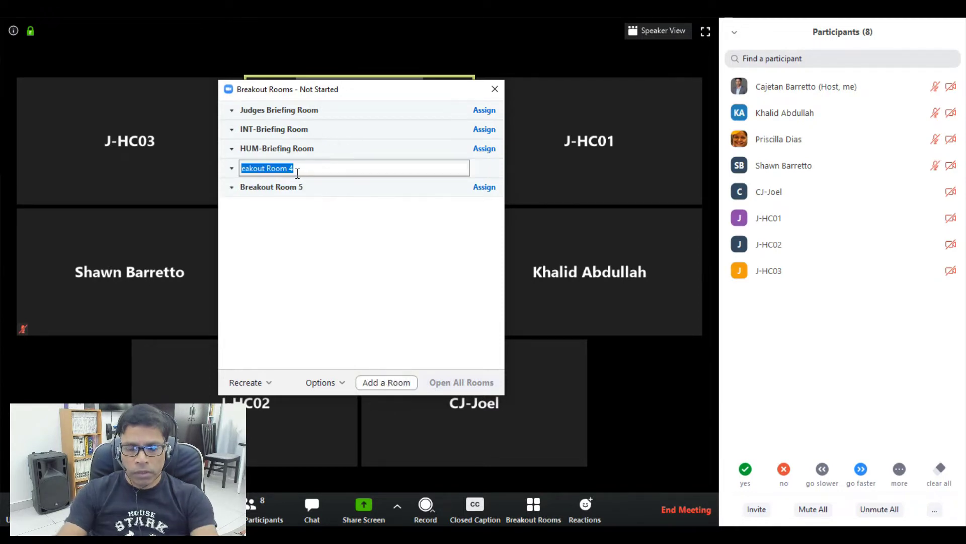
pyautogui.write('TT')
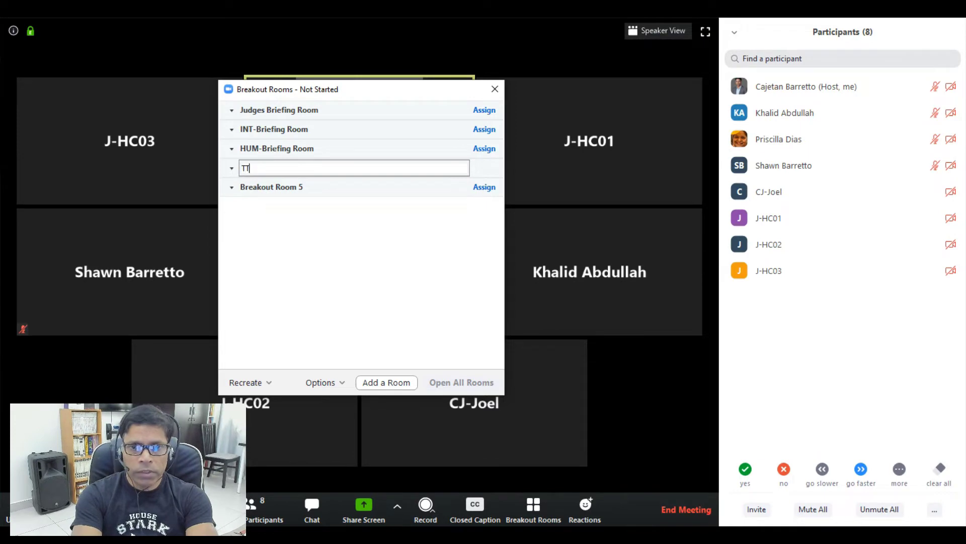
pyautogui.write('-Break')
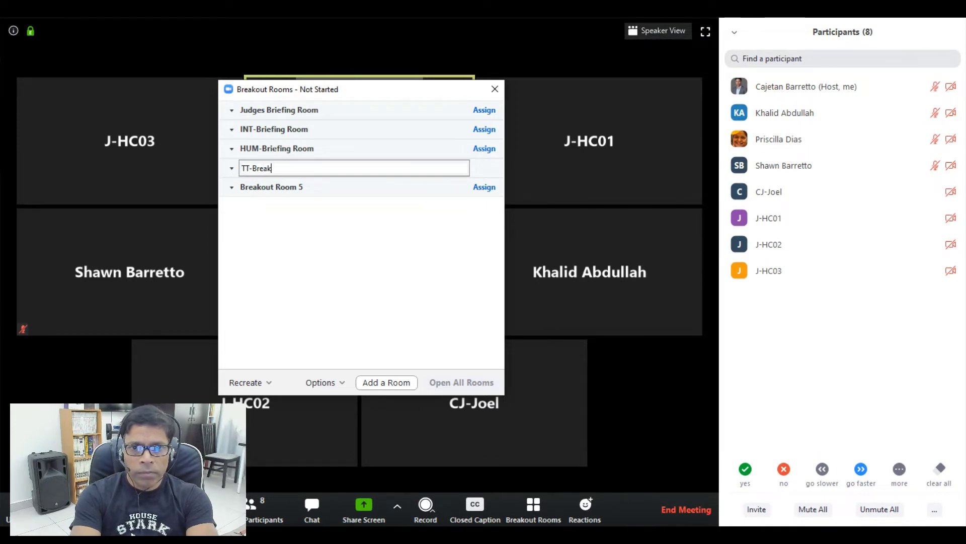
pyautogui.press('BackSpace')
pyautogui.press('BackSpace')
pyautogui.press('BackSpace')
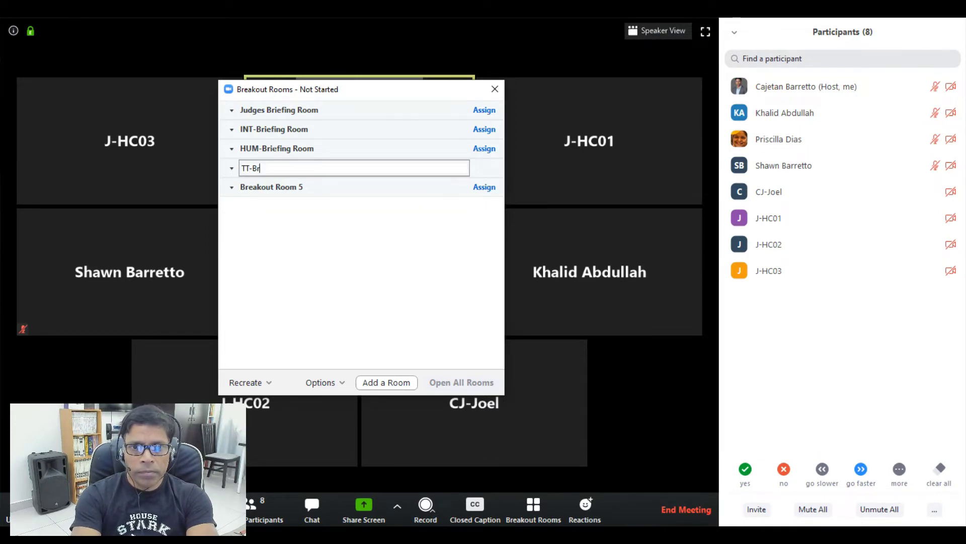
pyautogui.write('iefing Room')
pyautogui.press('Return')
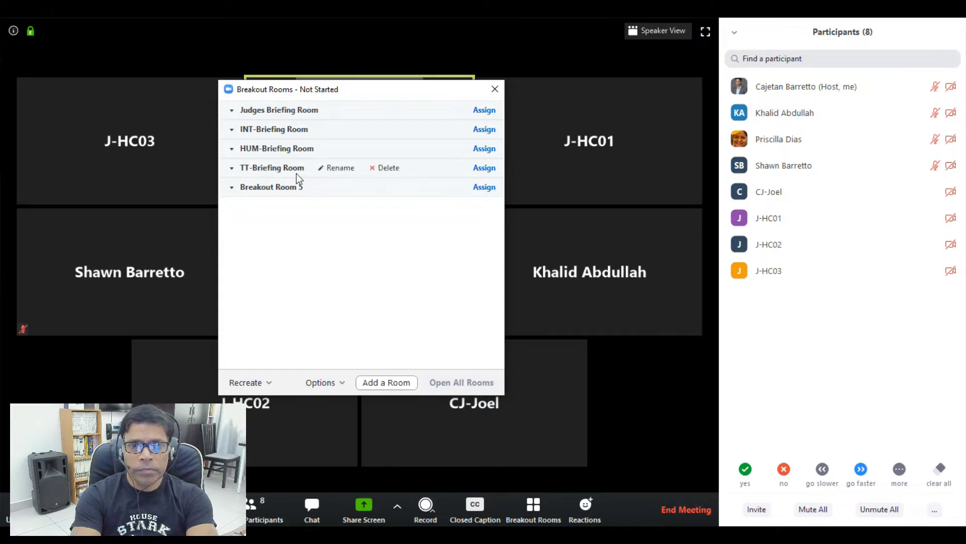
# Rename Breakout Room 5 as "EVAL-Briefing Room".
pyautogui.moveTo(276, 194)
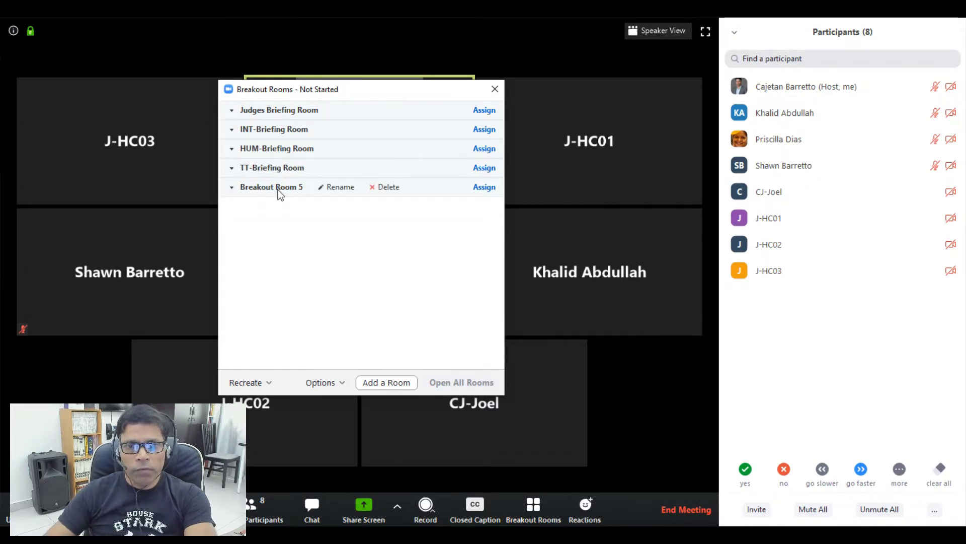
pyautogui.click(336, 193)
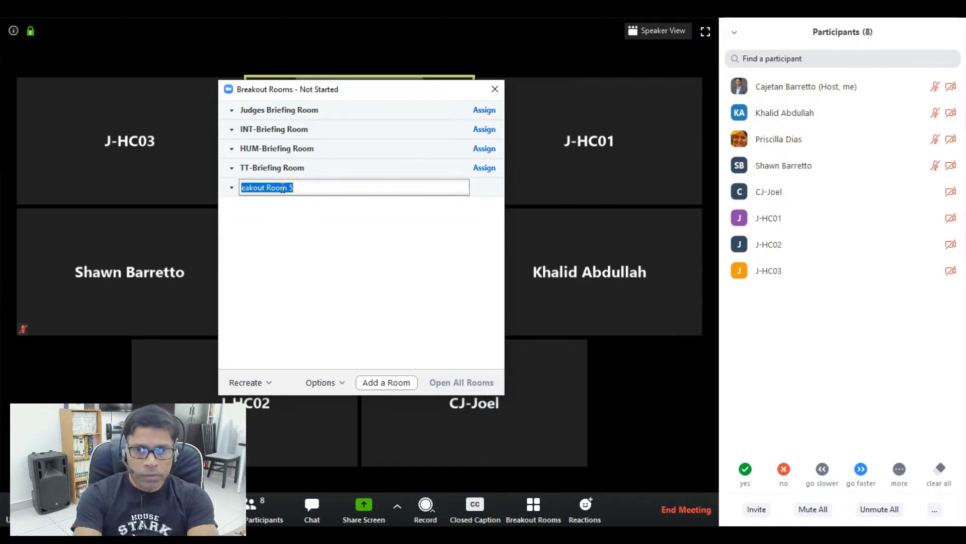
pyautogui.write('EVAL-Briefing Room')
pyautogui.press('Return')
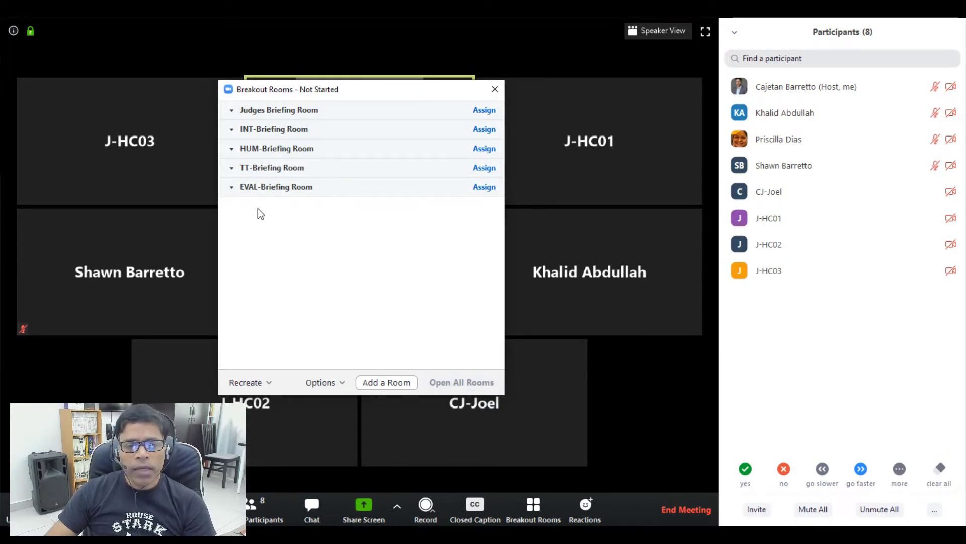
# Add a sixth breakout room and name it "Tally Counting Room (Restricted Access)".
pyautogui.click(392, 383)
pyautogui.moveTo(285, 210)
pyautogui.click(337, 206)
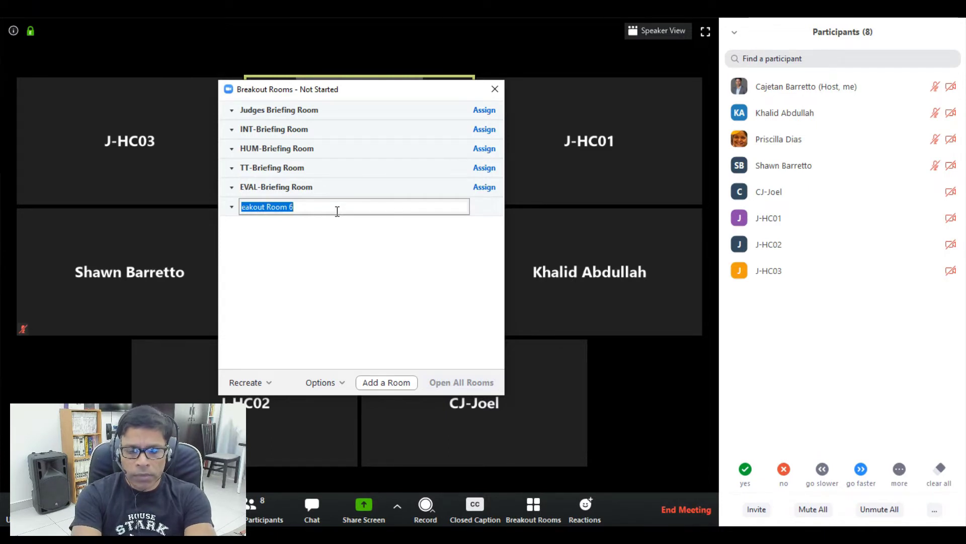
pyautogui.write('Tally Counting Room (Restricted Access)')
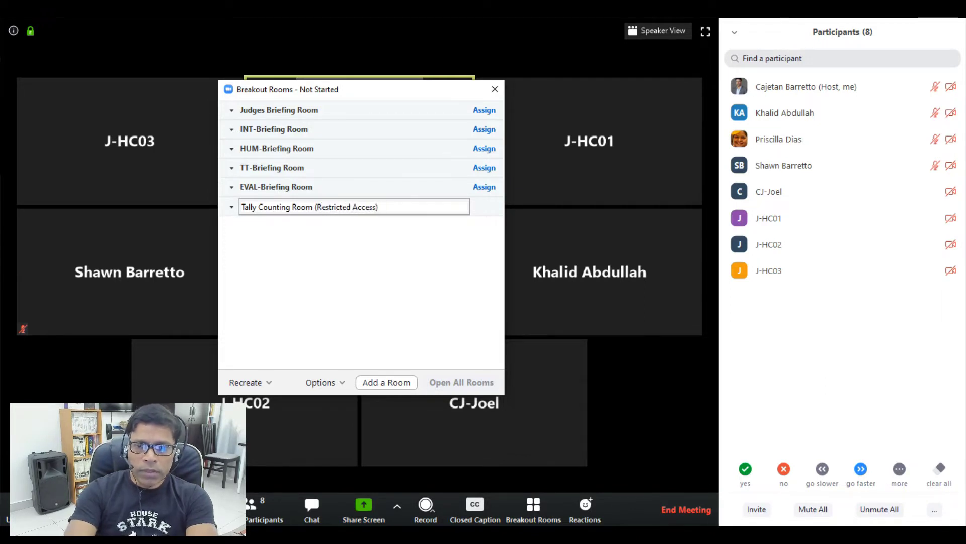
pyautogui.press('Return')
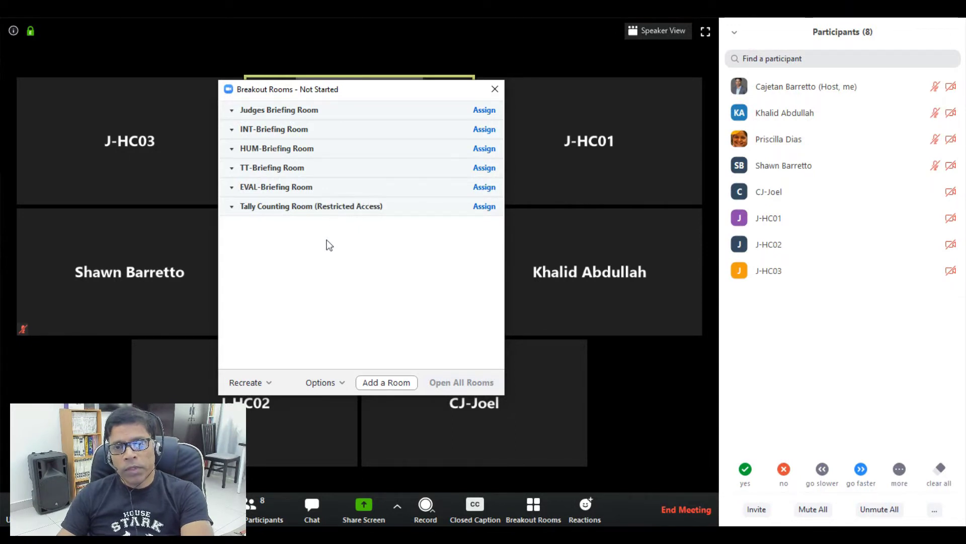
# Add a seventh breakout room and name it "Protest Room (Restricted Access)".
pyautogui.click(396, 383)
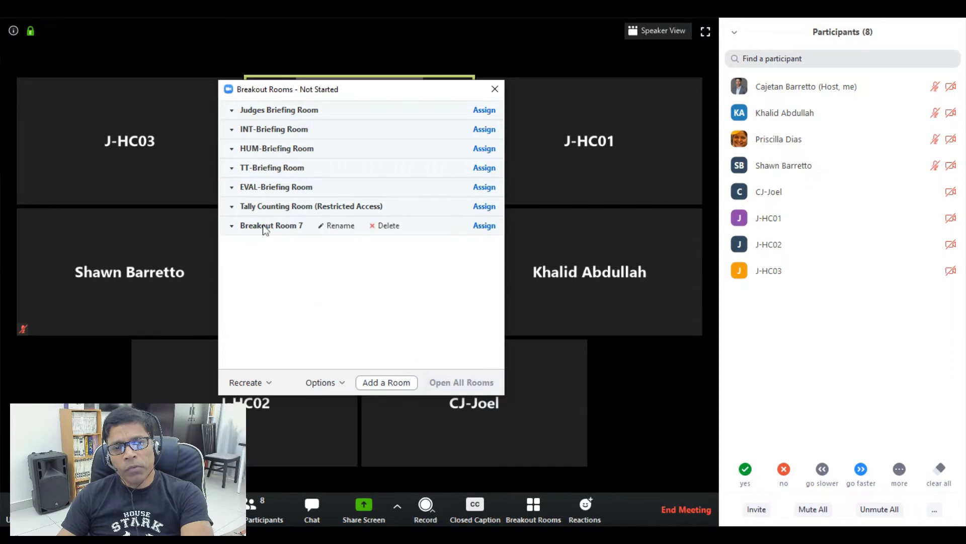
pyautogui.click(325, 226)
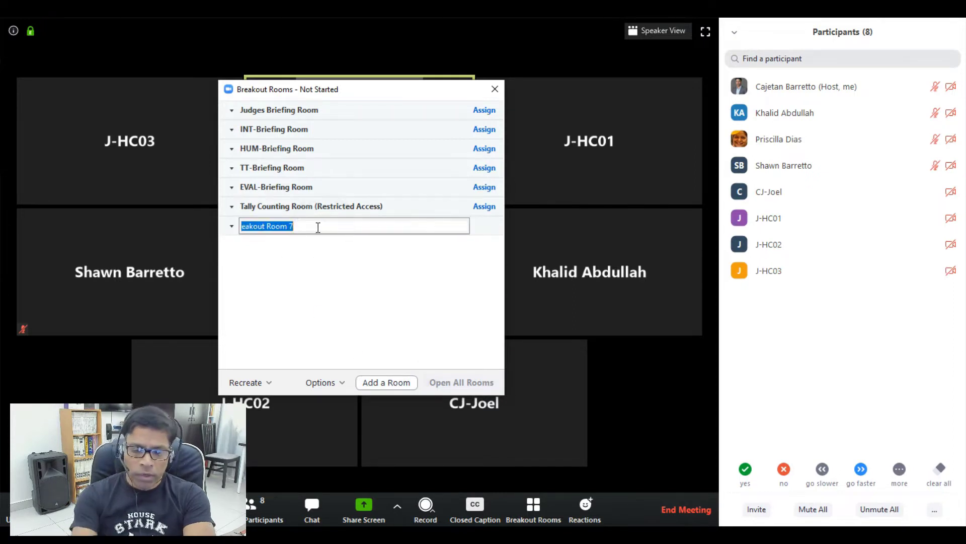
pyautogui.write('P')
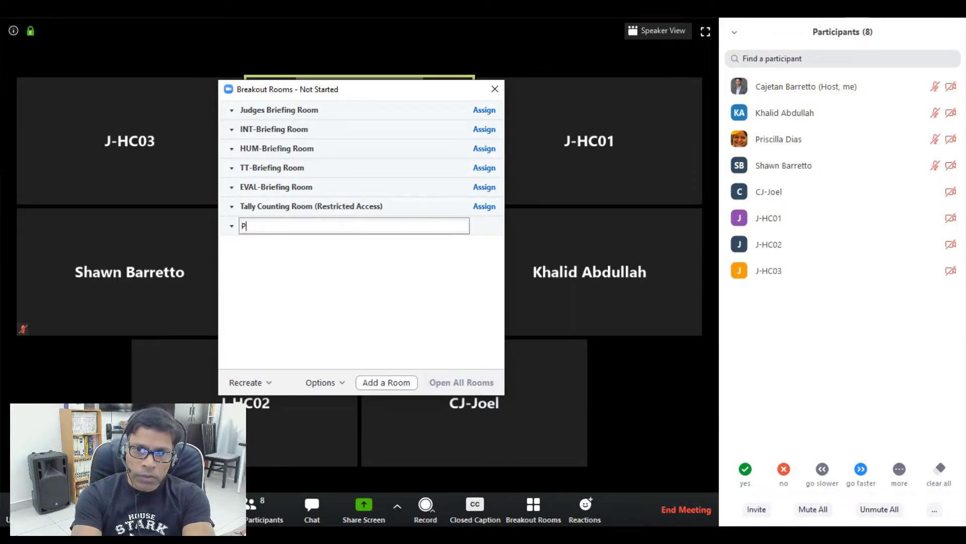
pyautogui.write('rotest Room ')
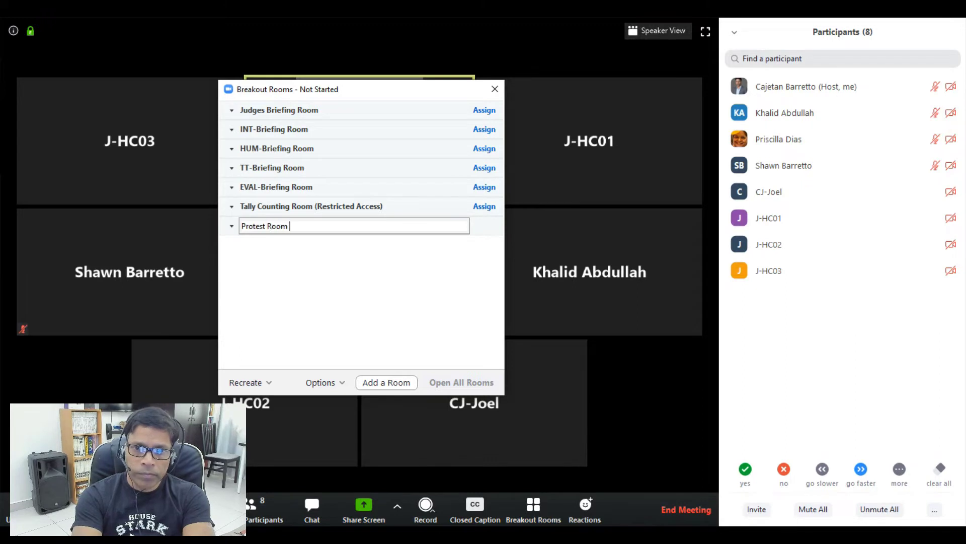
pyautogui.write('(Restricted Access')
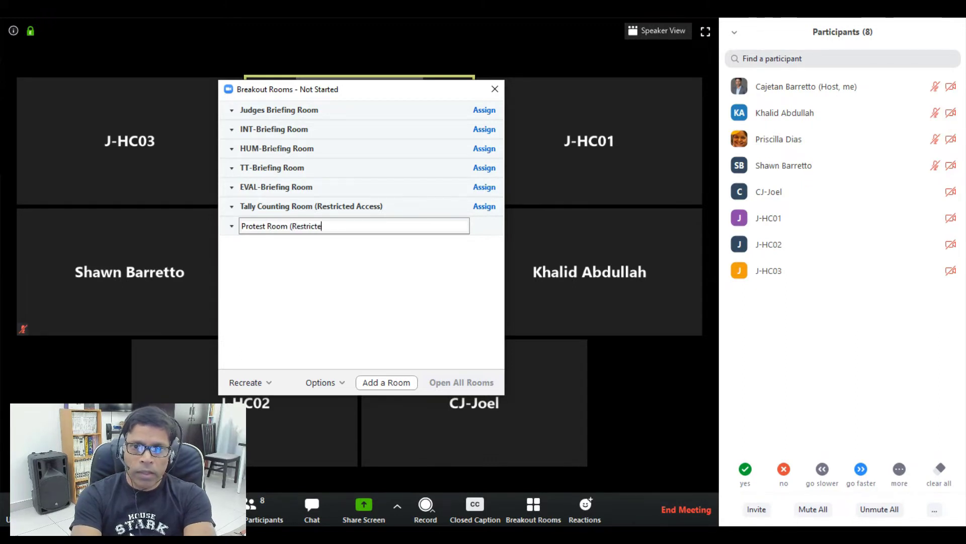
pyautogui.write(')')
pyautogui.press('Return')
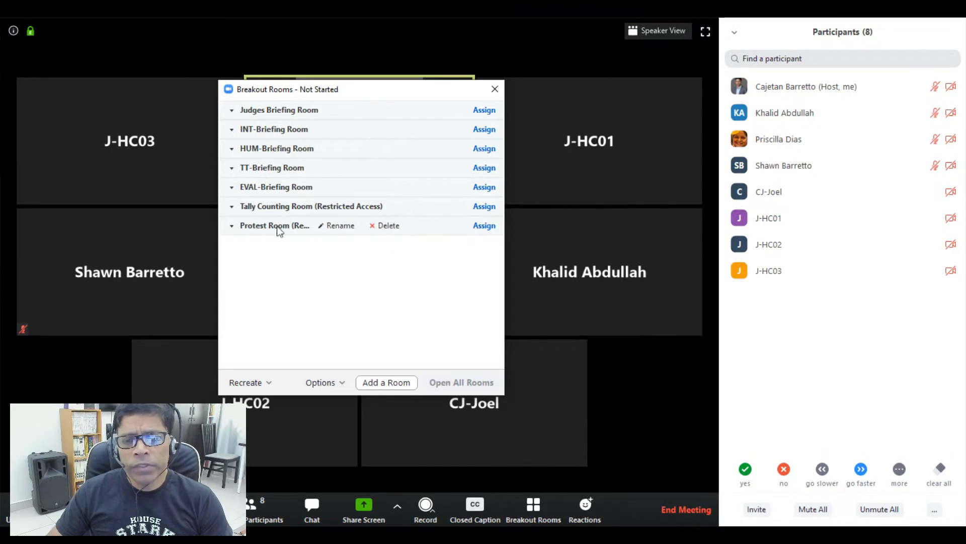
# Delete the Protest Room (Restricted Access) from the breakout rooms.
pyautogui.click(385, 226)
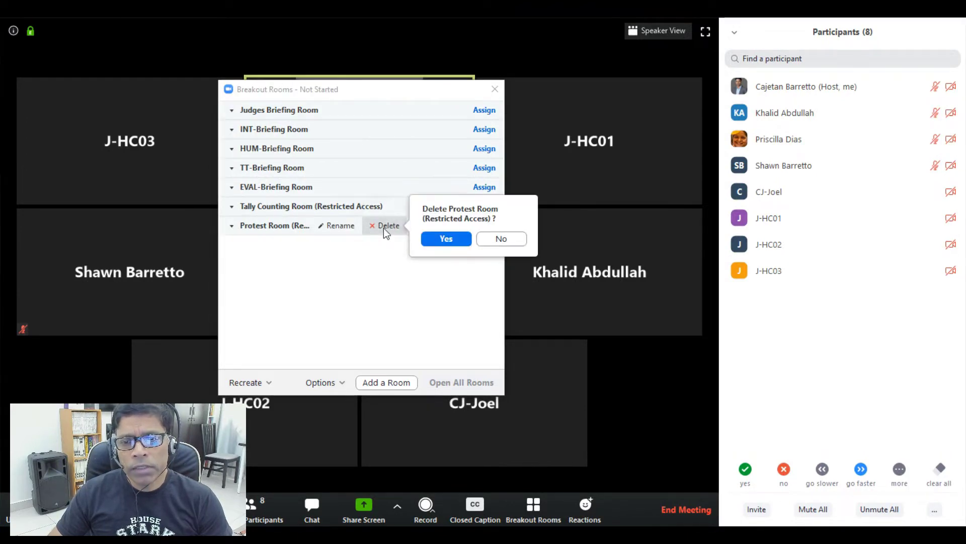
pyautogui.click(442, 237)
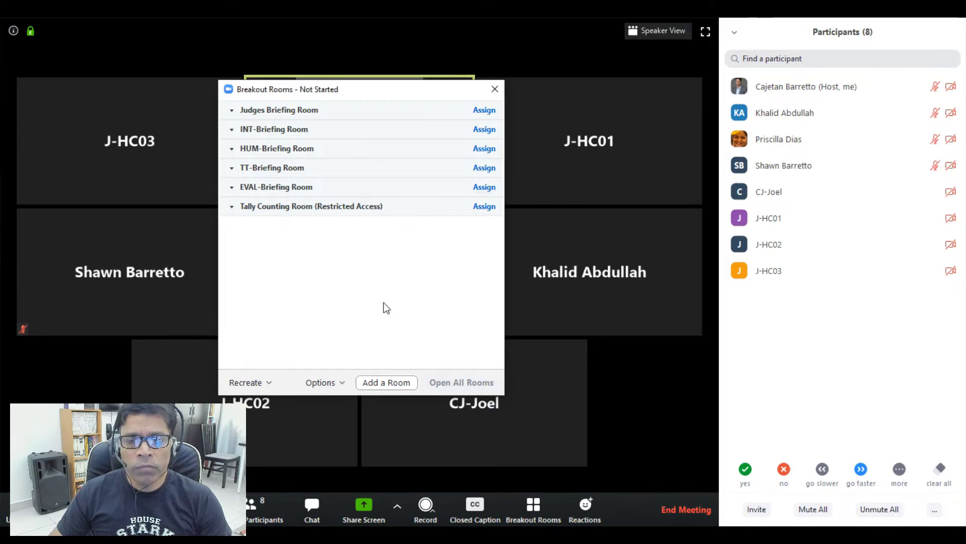
# Add a new breakout room after the Tally Counting Room and rename it "Protest Room (Restricted Access)".
pyautogui.click(379, 382)
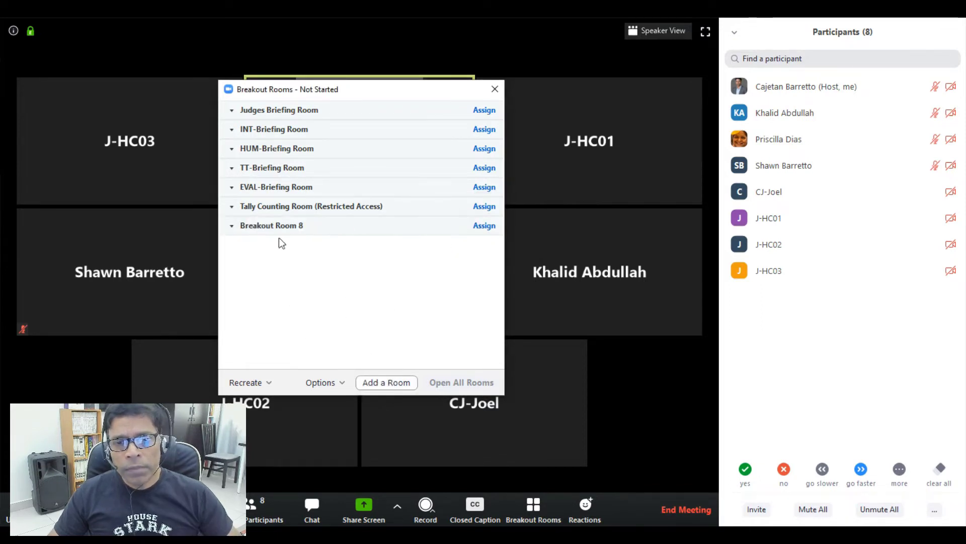
pyautogui.click(328, 226)
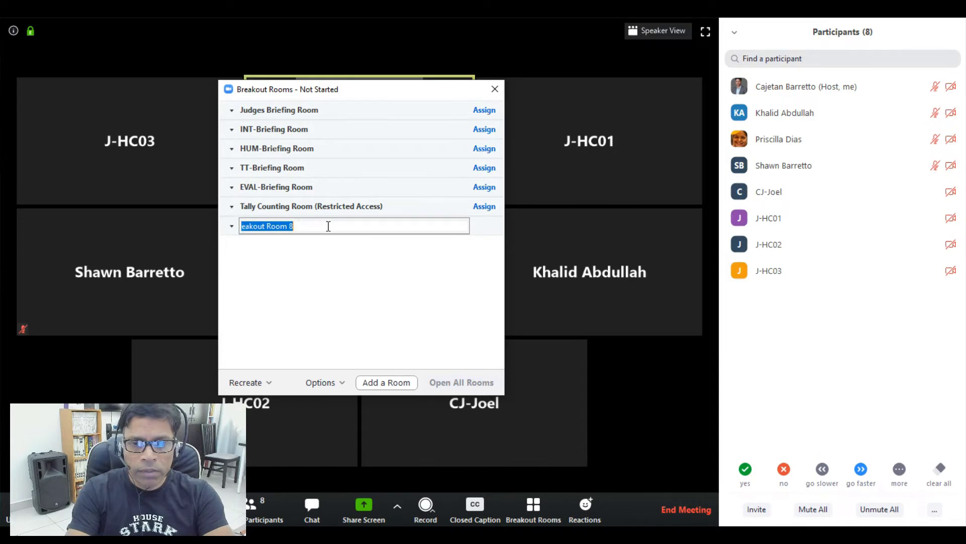
pyautogui.write('Protest ')
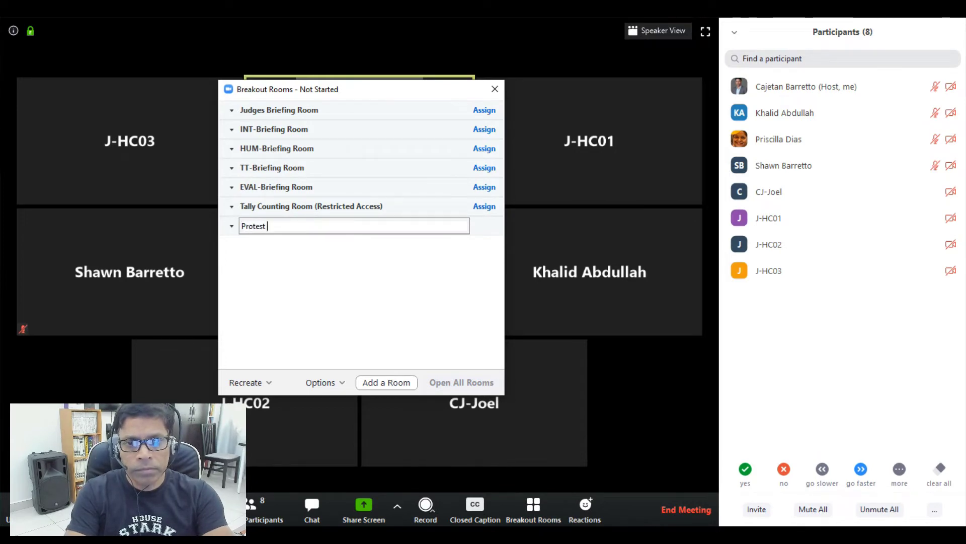
pyautogui.write('Room (Re')
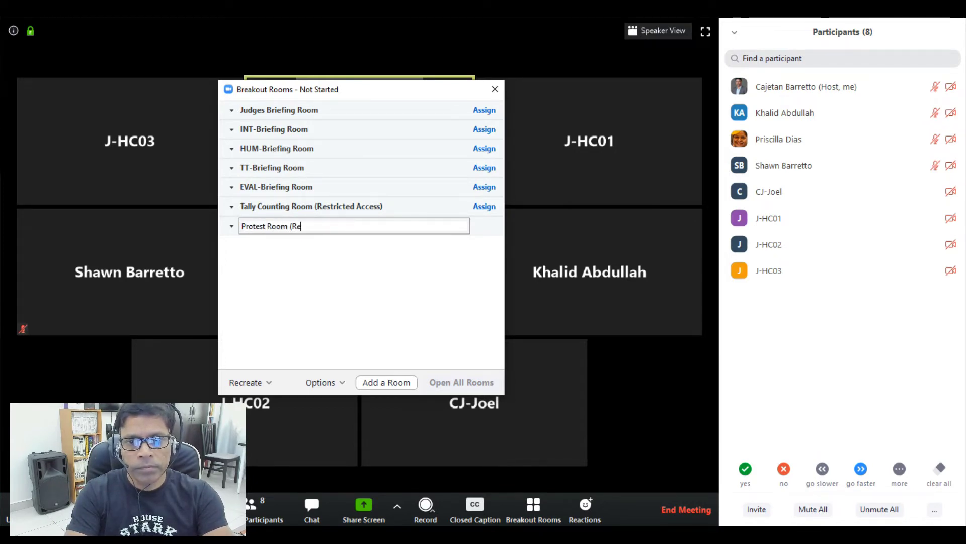
pyautogui.write('stricted Access)')
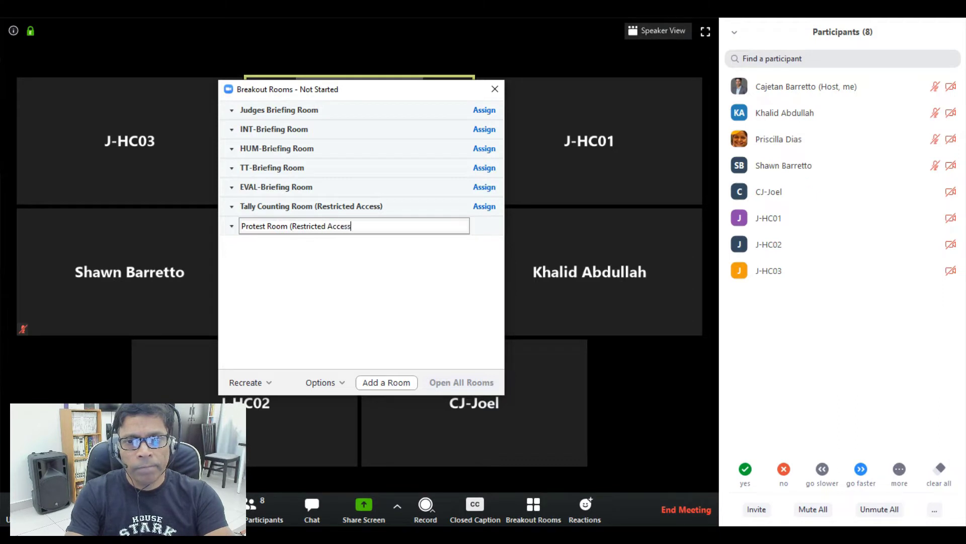
pyautogui.press('Return')
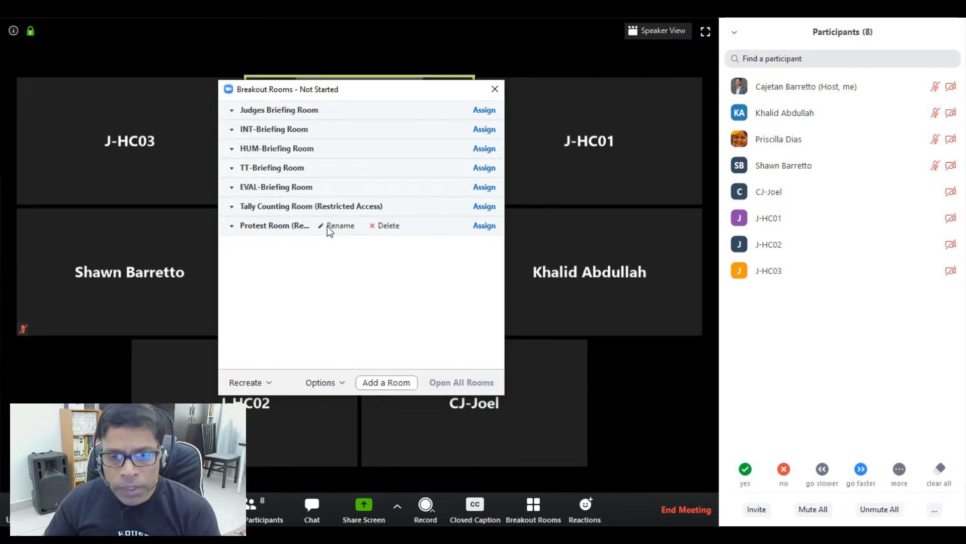
pyautogui.click(344, 385)
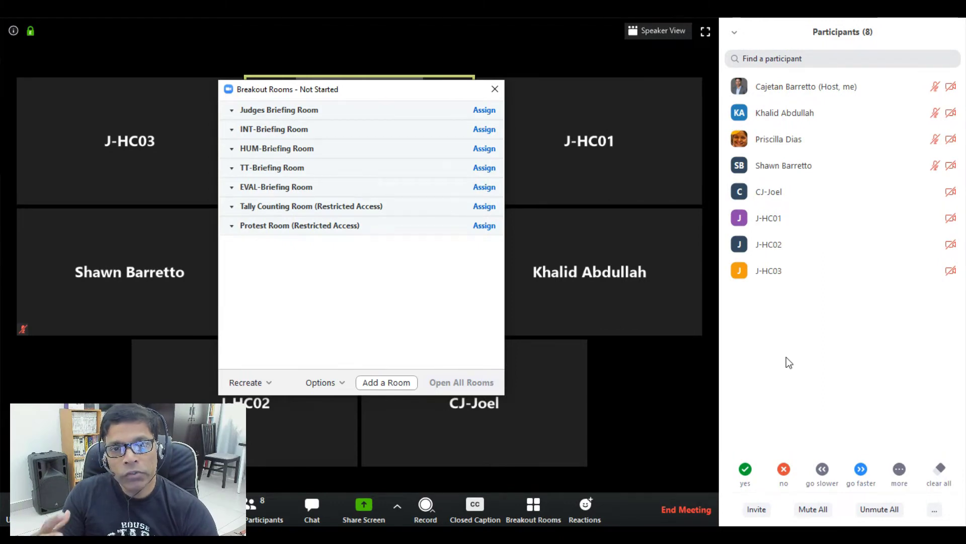
# Assign the participant prefixed CJ and the participants J-HC01, J-HC02 and J-HC03 to the Judges Briefing Room.
pyautogui.moveTo(433, 140)
pyautogui.moveTo(310, 114)
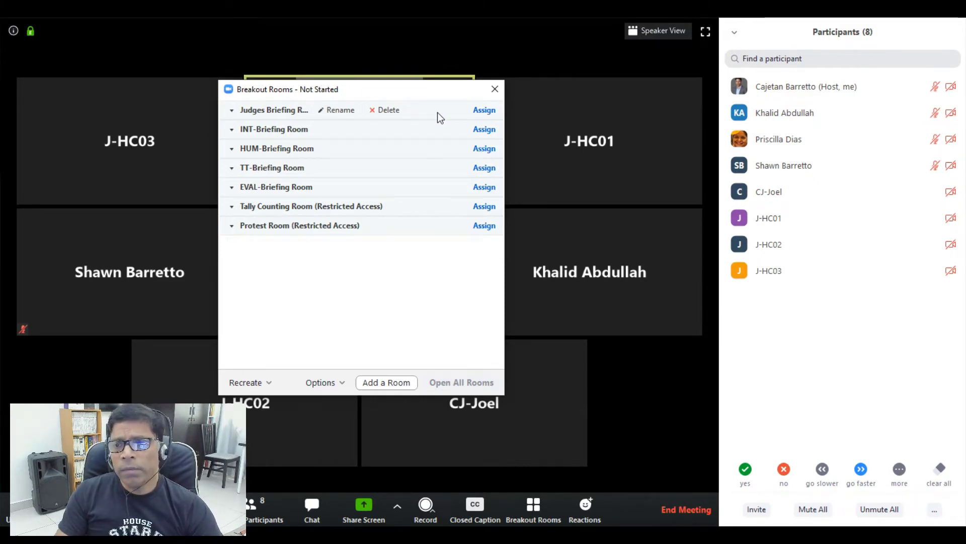
pyautogui.click(483, 112)
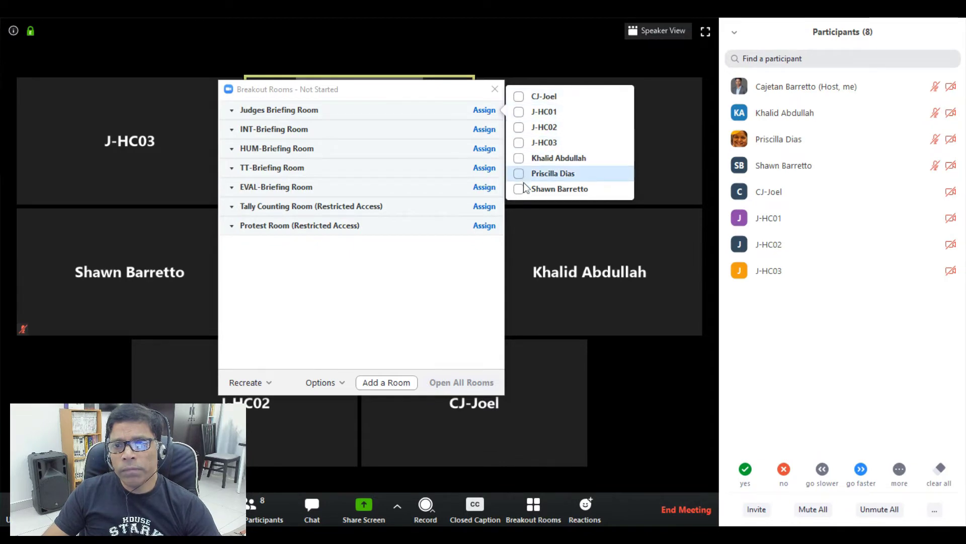
pyautogui.click(518, 97)
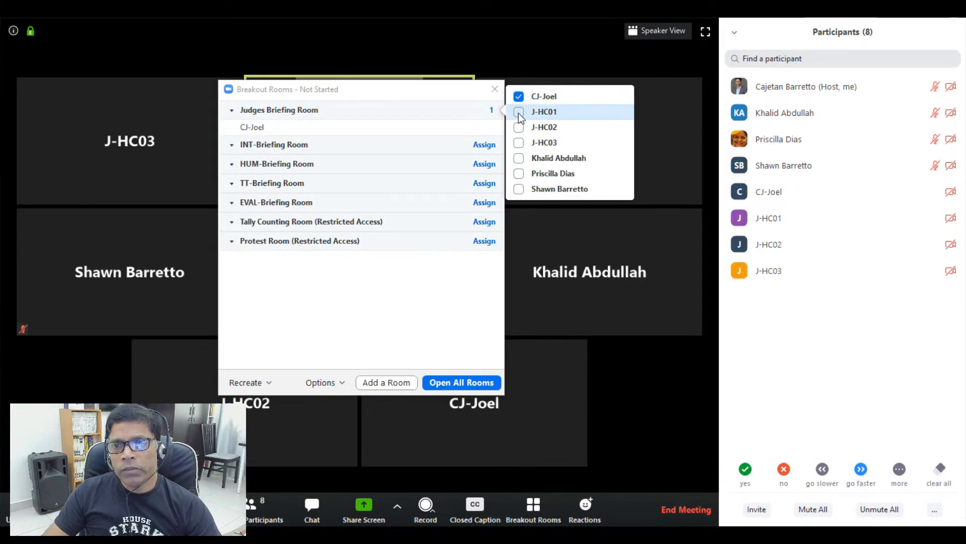
pyautogui.click(519, 112)
pyautogui.click(519, 128)
pyautogui.click(519, 143)
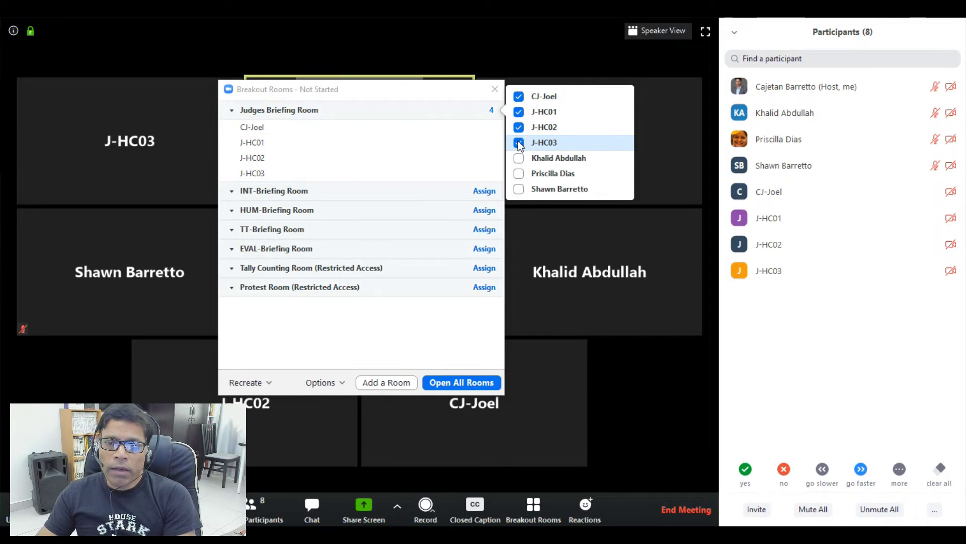
# Open all breakout rooms and reposition the breakout rooms window to uncover the participants' video tiles.
pyautogui.click(445, 385)
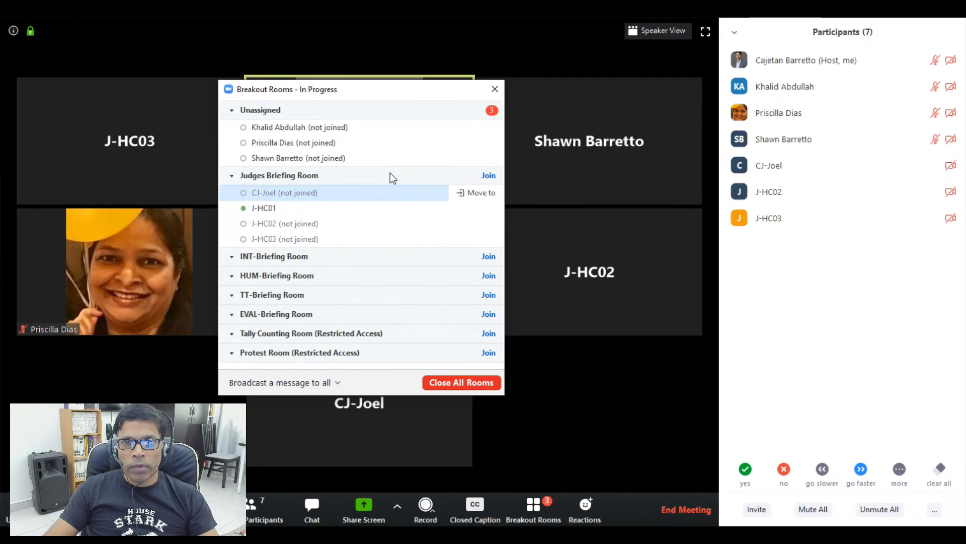
pyautogui.moveTo(373, 96); pyautogui.dragTo(583, 165)
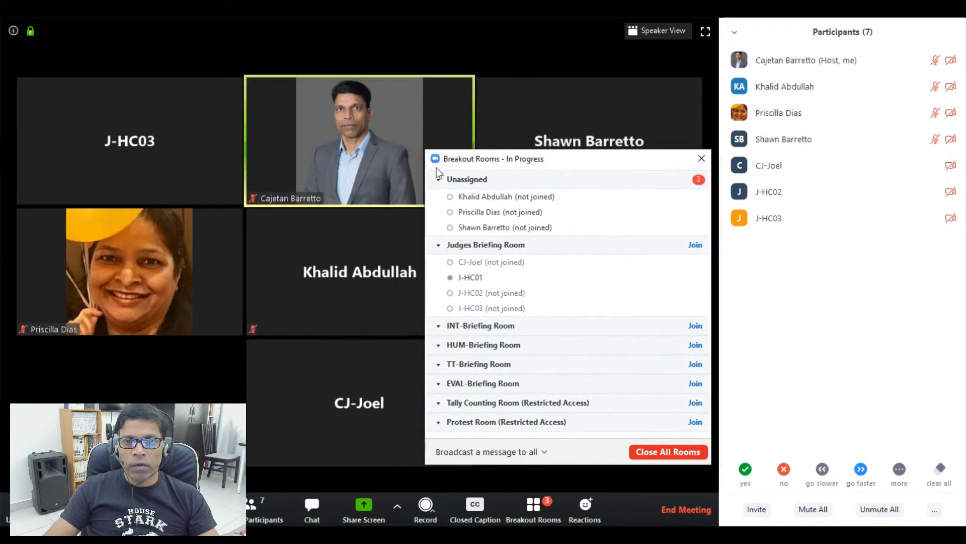
pyautogui.moveTo(581, 285)
pyautogui.moveTo(568, 202)
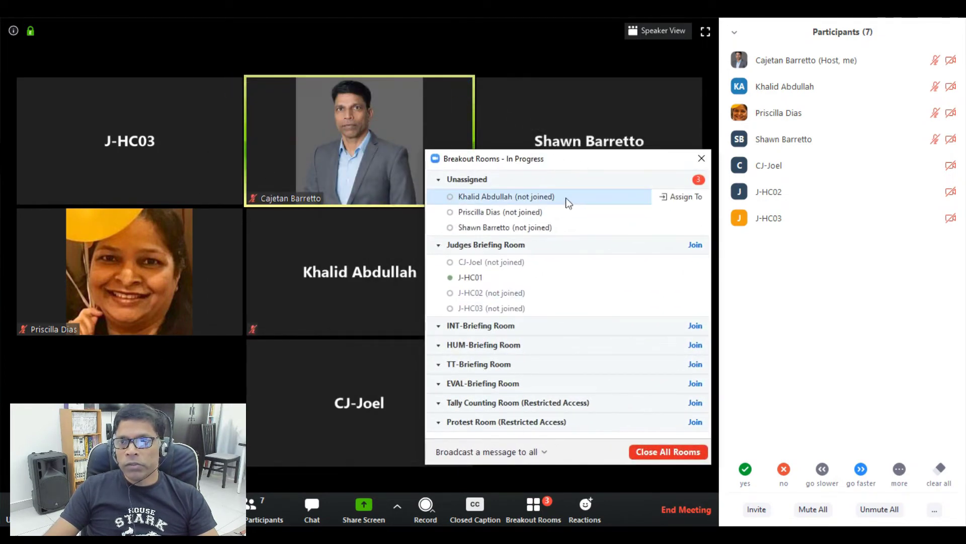
pyautogui.moveTo(774, 184)
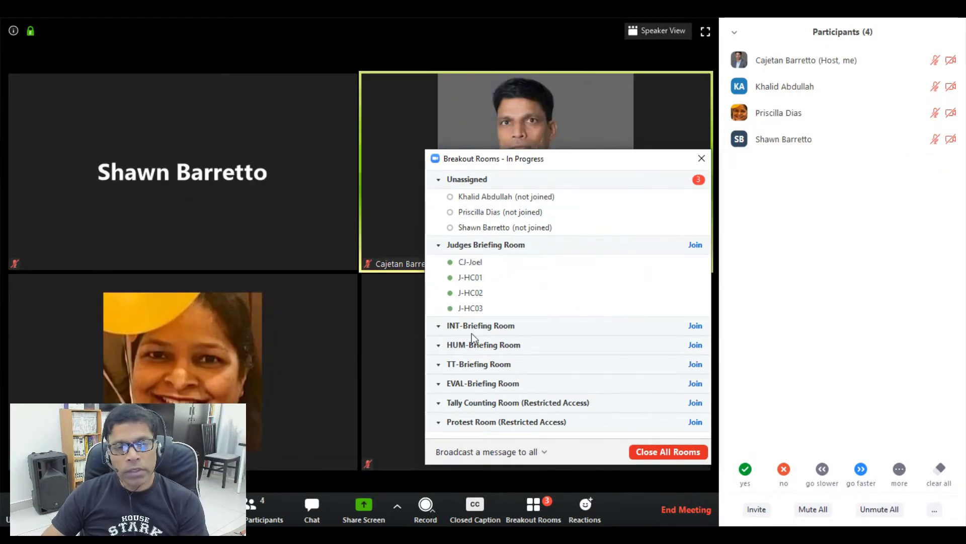
pyautogui.moveTo(462, 267)
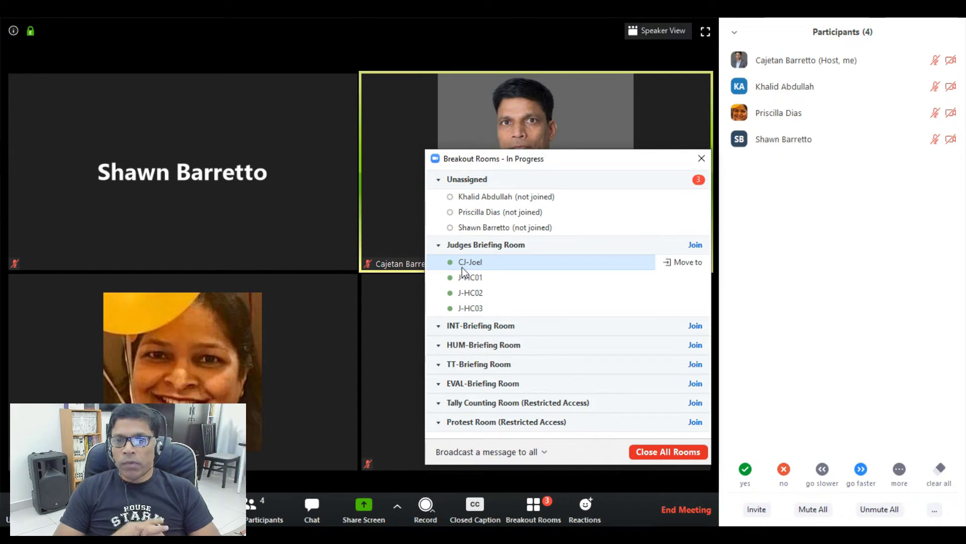
pyautogui.moveTo(487, 225)
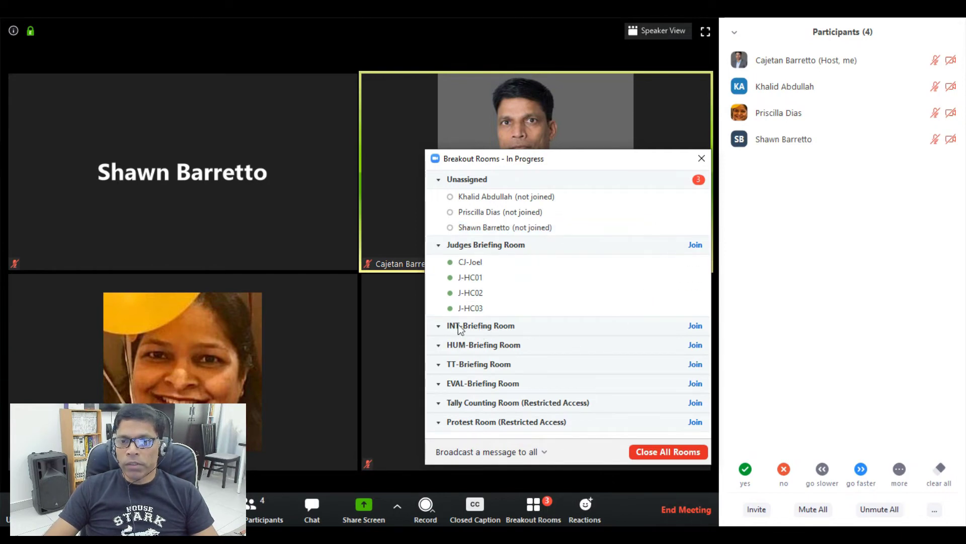
# Assign the third participant in the Unassigned group to the INT-Briefing Room.
pyautogui.moveTo(526, 234)
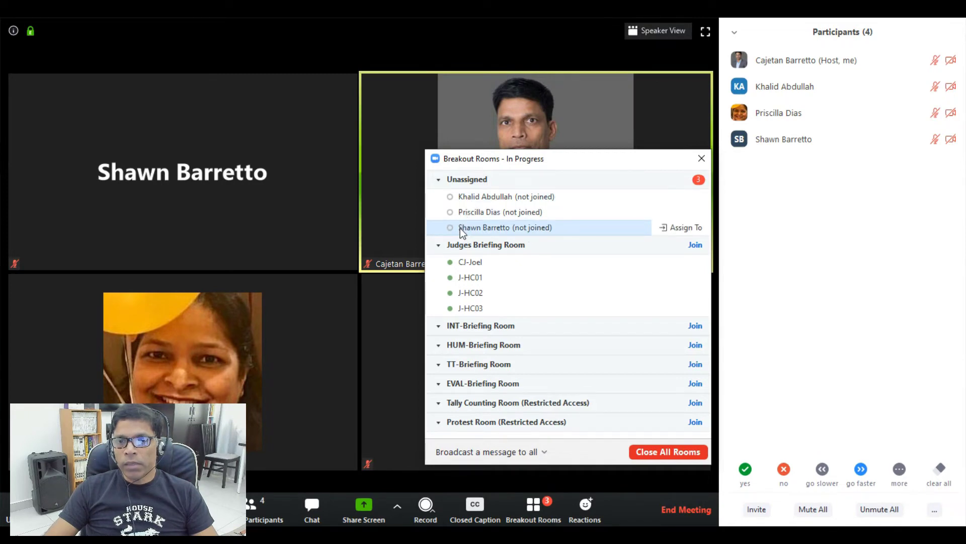
pyautogui.click(687, 228)
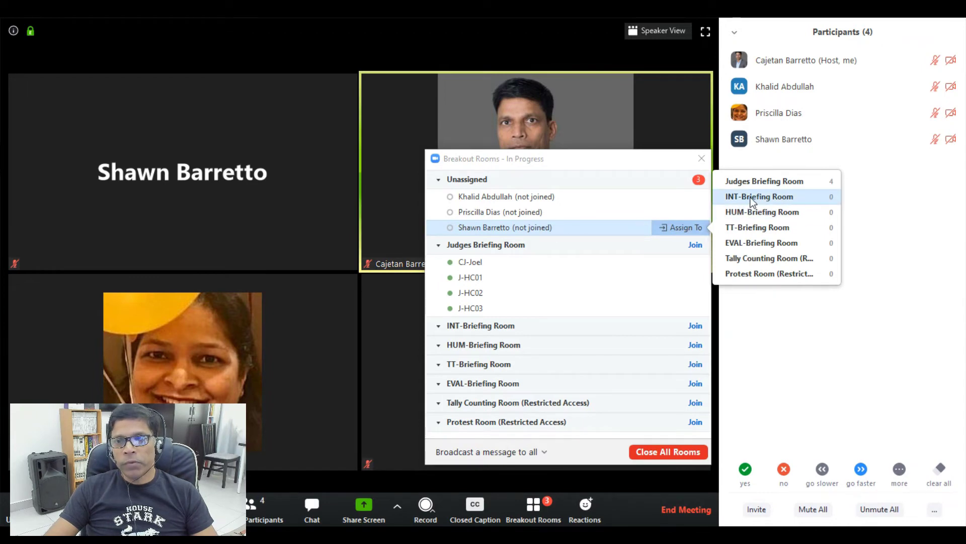
pyautogui.click(753, 201)
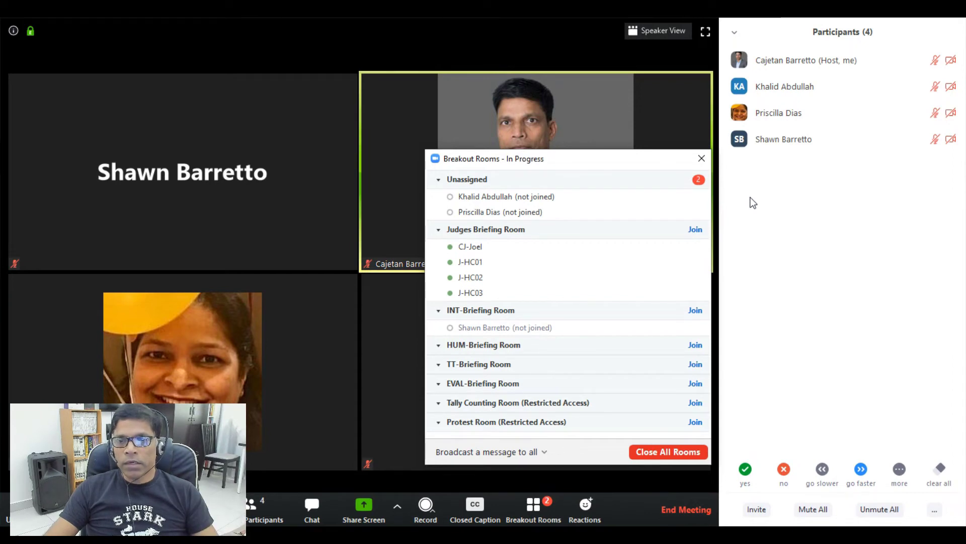
# Join the INT-Briefing Room as host.
pyautogui.moveTo(552, 330)
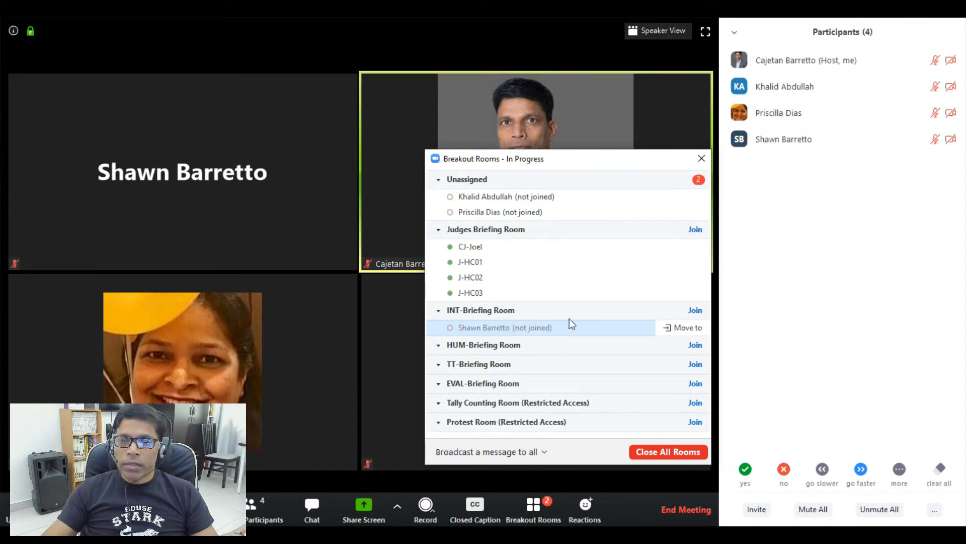
pyautogui.moveTo(583, 255)
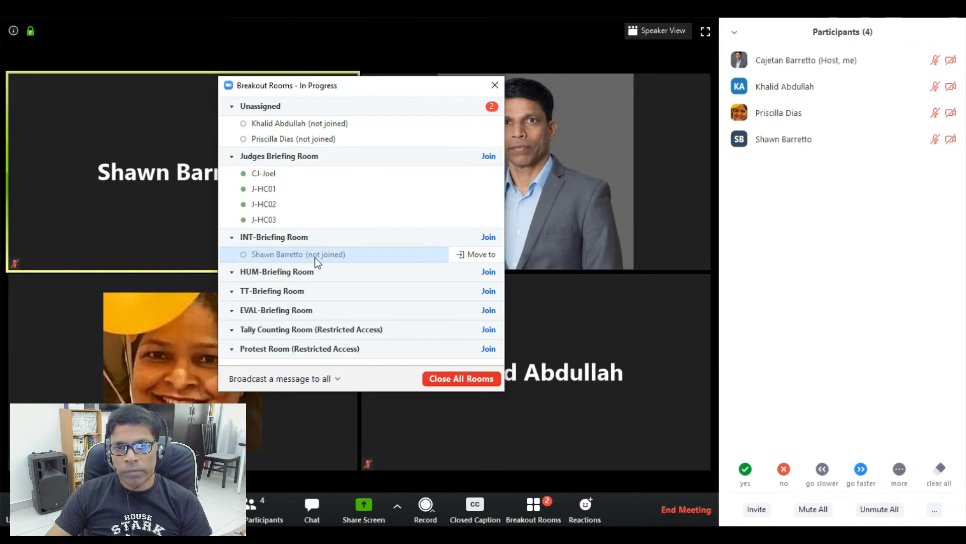
pyautogui.click(493, 240)
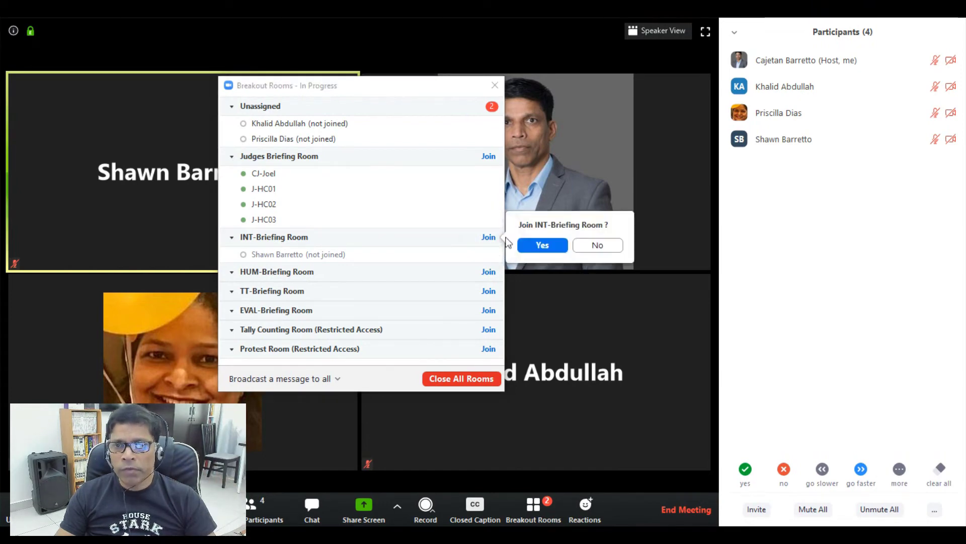
pyautogui.click(538, 244)
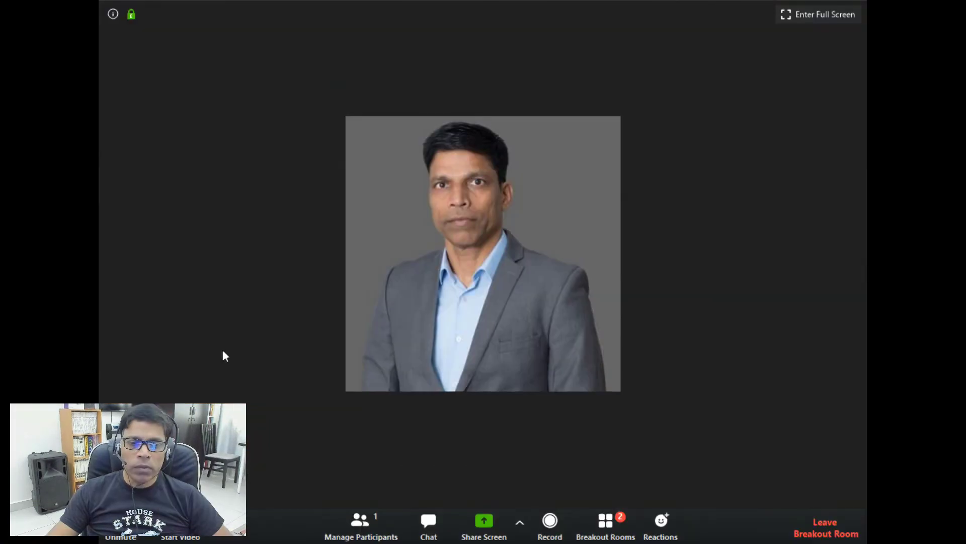
# Show the participant list inside the joined breakout room and bring up the overview of all breakout rooms.
pyautogui.click(358, 532)
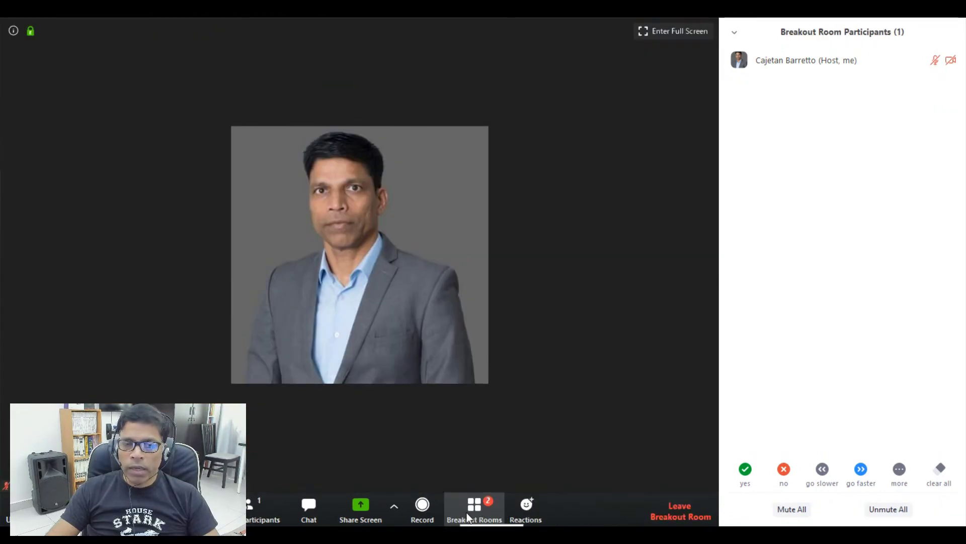
pyautogui.click(466, 512)
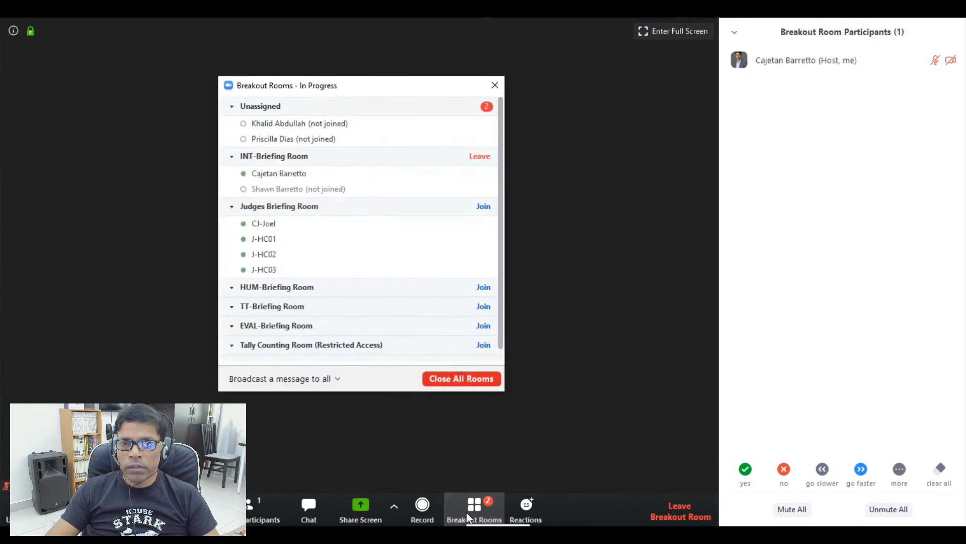
pyautogui.moveTo(503, 135)
pyautogui.mouseDown()
pyautogui.moveTo(502, 148)
pyautogui.moveTo(507, 125)
pyautogui.mouseUp()
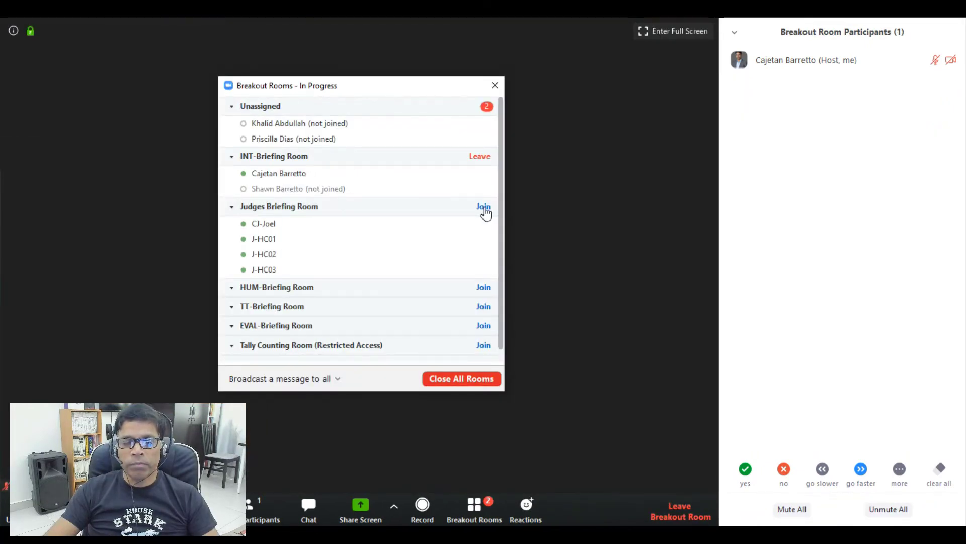
# Join the Judges Briefing Room as host, and leave it to return to the main session.
pyautogui.click(484, 206)
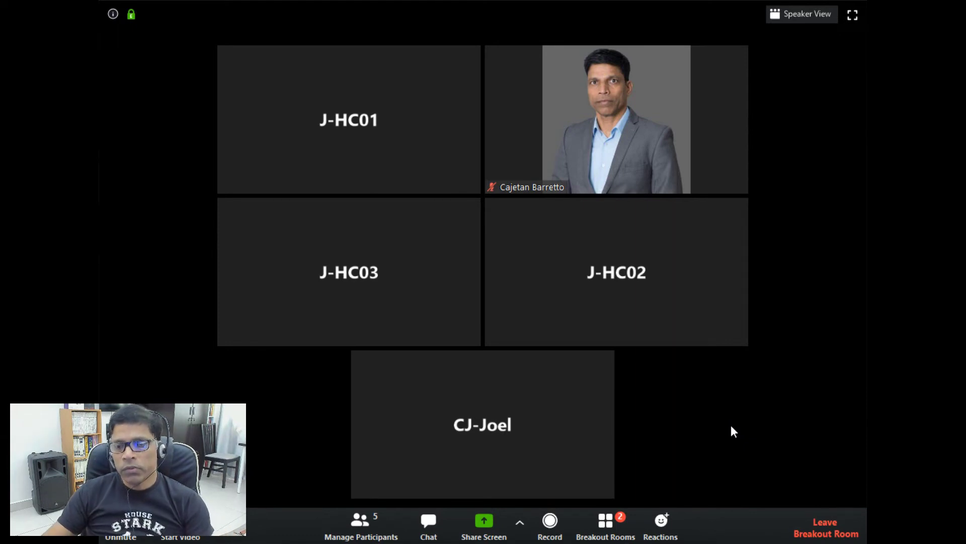
pyautogui.click(819, 535)
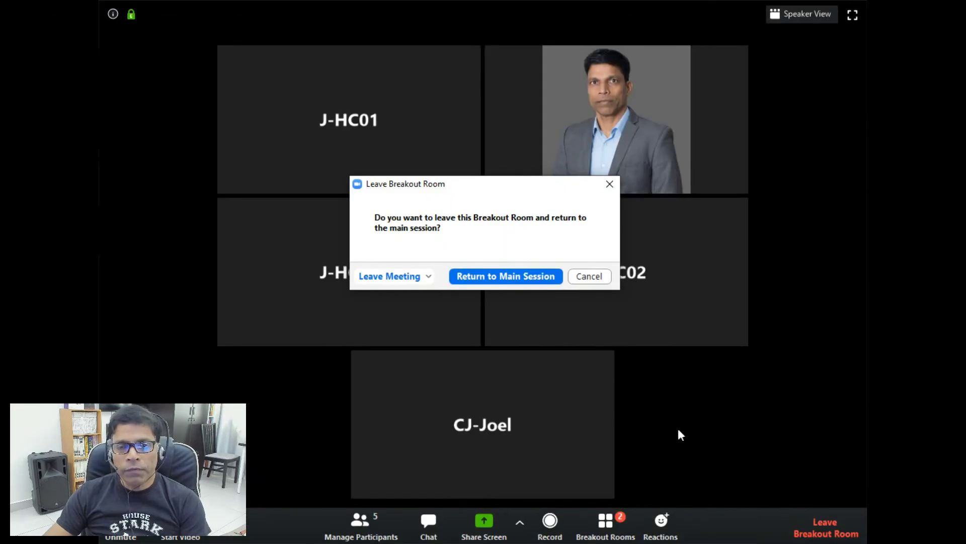
pyautogui.click(428, 276)
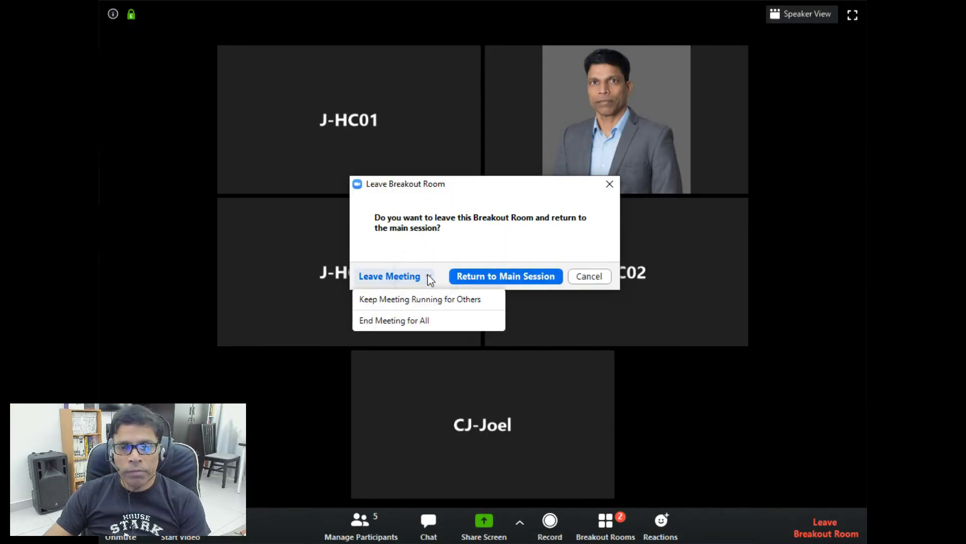
pyautogui.click(489, 276)
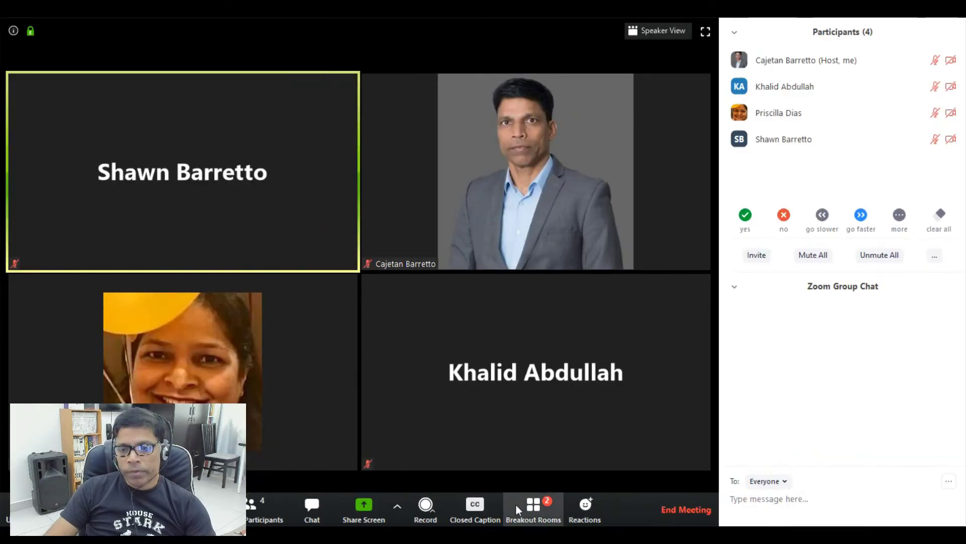
# Close all open breakout rooms and collapse the group chat to enlarge the participant list.
pyautogui.click(528, 511)
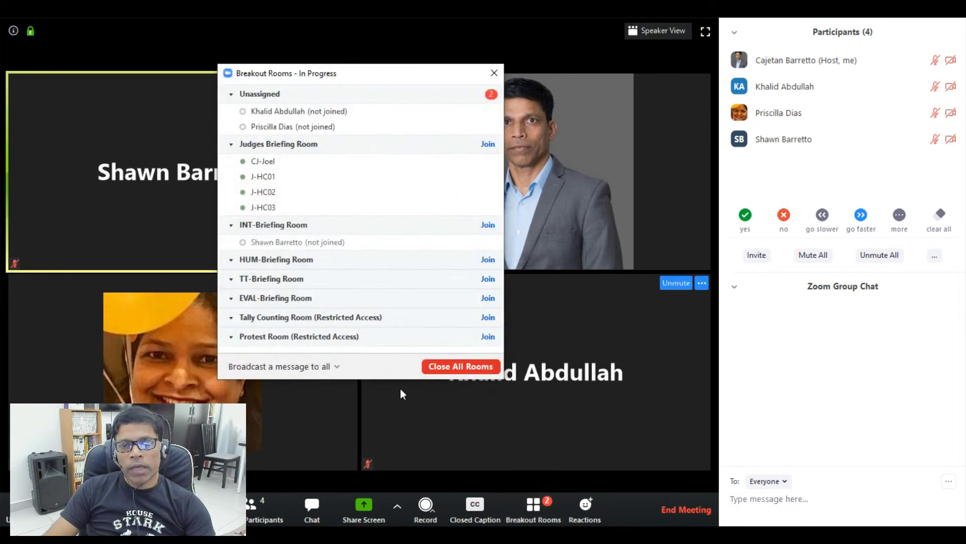
pyautogui.moveTo(308, 169)
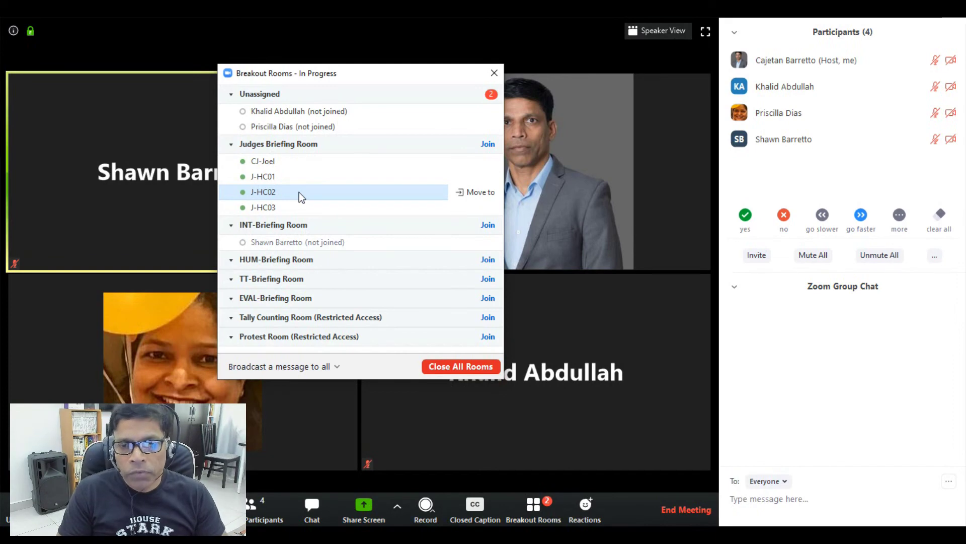
pyautogui.click(442, 366)
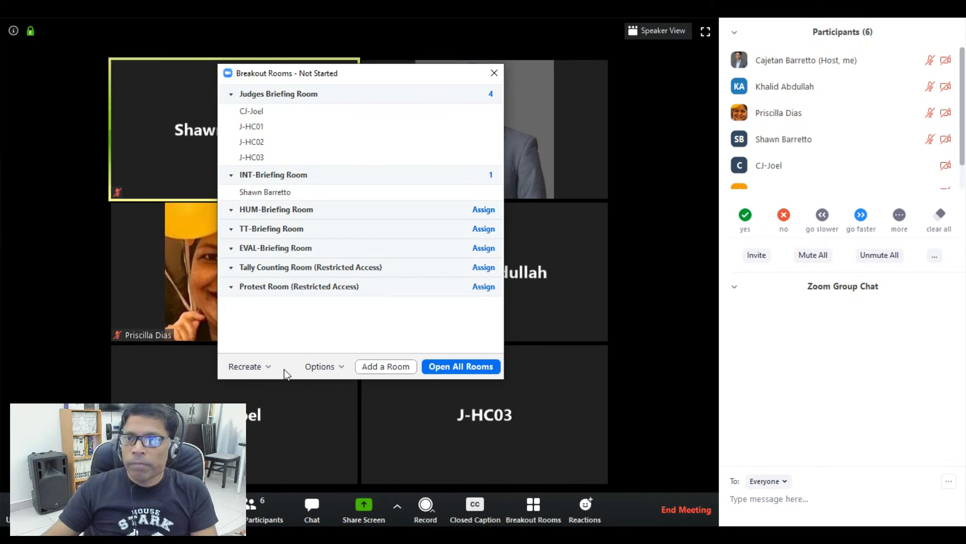
pyautogui.click(737, 288)
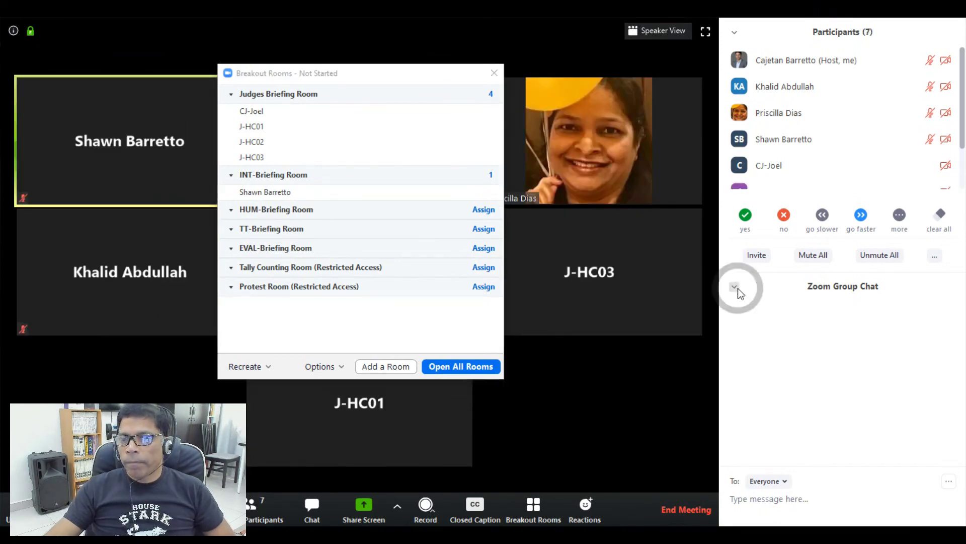
pyautogui.click(747, 313)
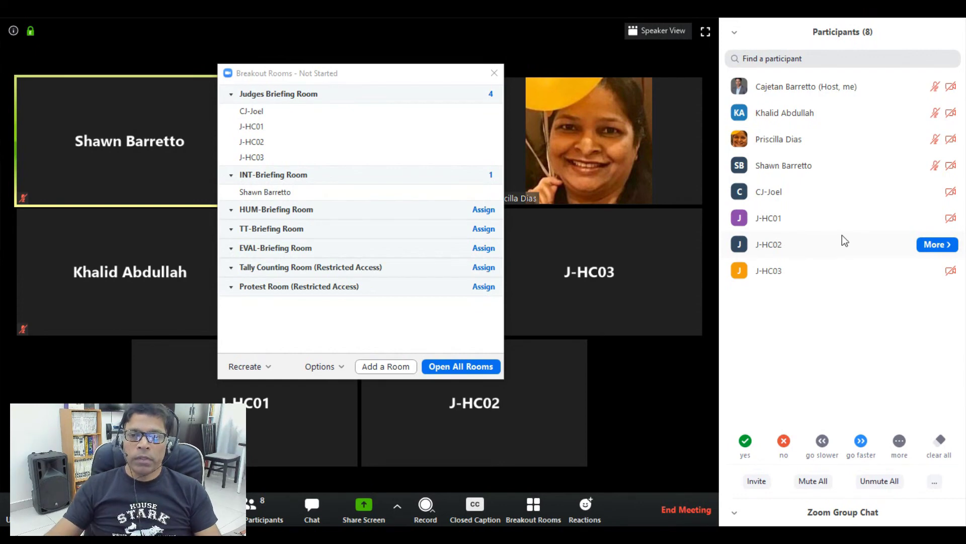
# Unassign all four judges, including J-HC01, J-HC02 and J-HC03, from the Judges Briefing Room.
pyautogui.moveTo(429, 198)
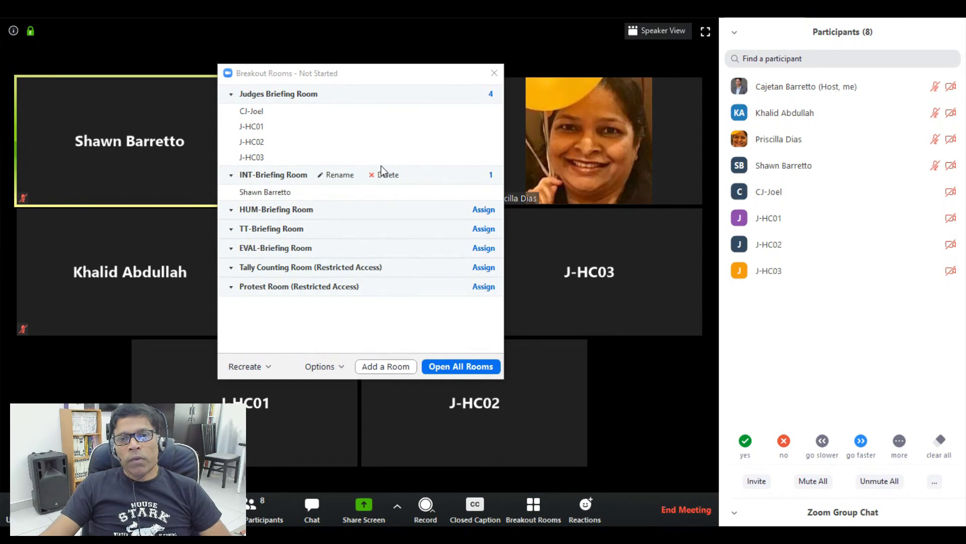
pyautogui.moveTo(304, 125)
pyautogui.moveTo(244, 97)
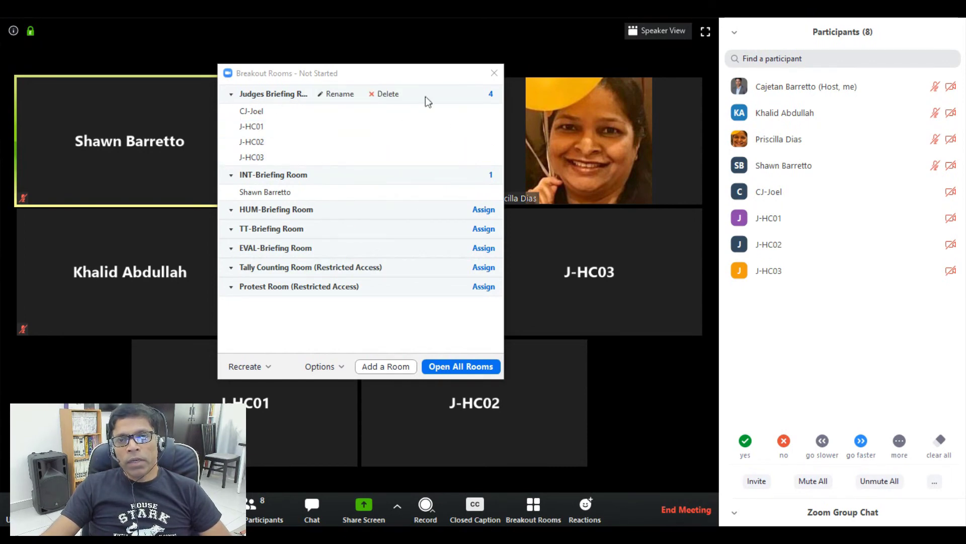
pyautogui.click(492, 95)
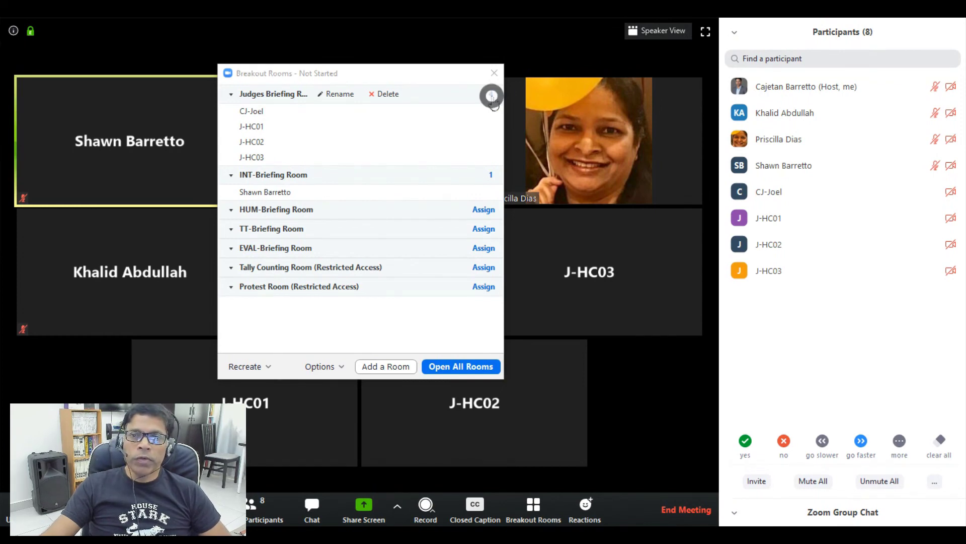
pyautogui.click(521, 84)
pyautogui.click(520, 97)
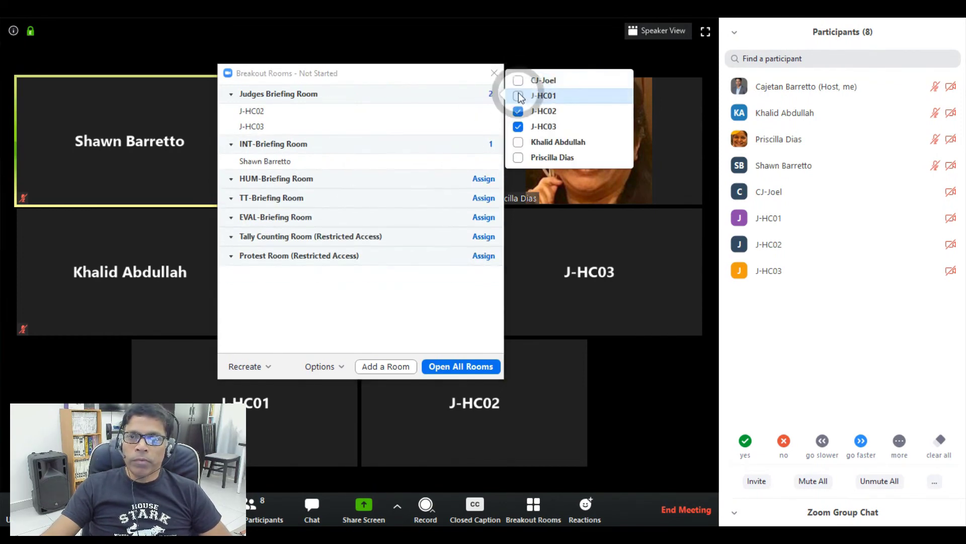
pyautogui.click(518, 111)
pyautogui.click(518, 128)
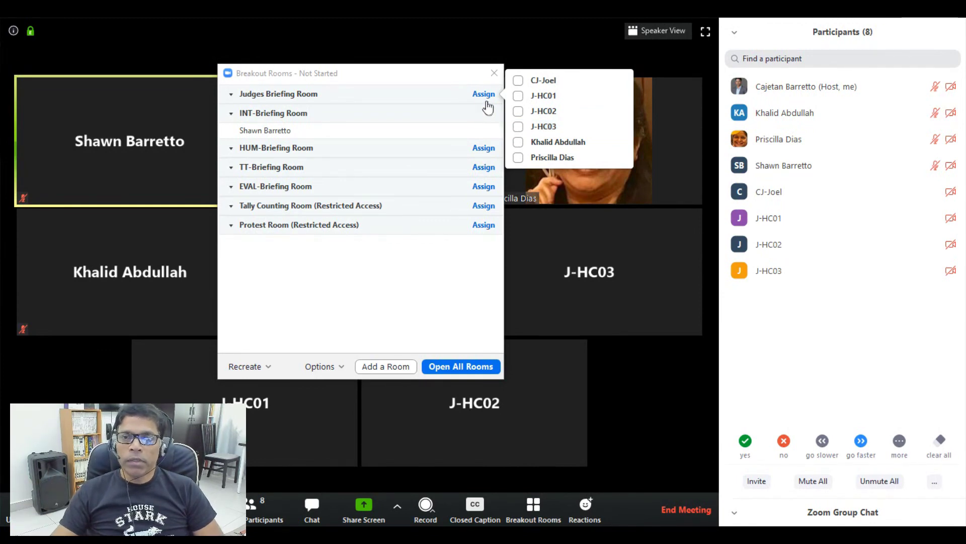
# Unassign the only participant from the INT-Briefing Room.
pyautogui.click(491, 117)
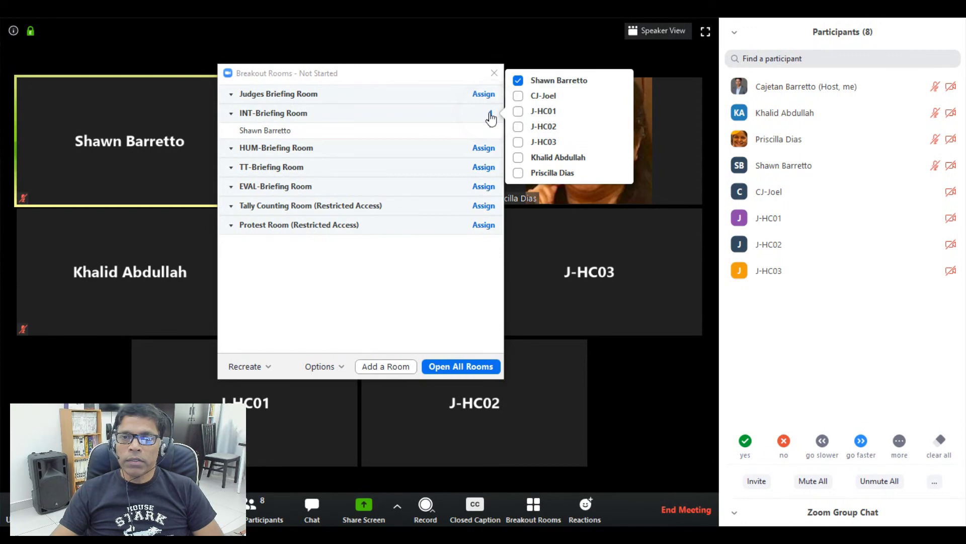
pyautogui.click(518, 80)
pyautogui.click(397, 282)
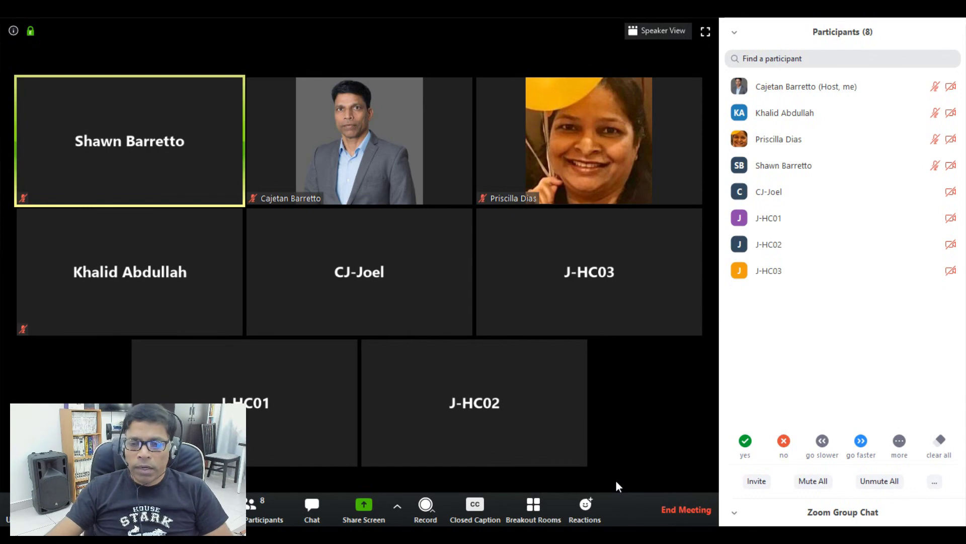
# Assign the two participants listed right after J-HC03 to the Isolation Room.
pyautogui.click(527, 509)
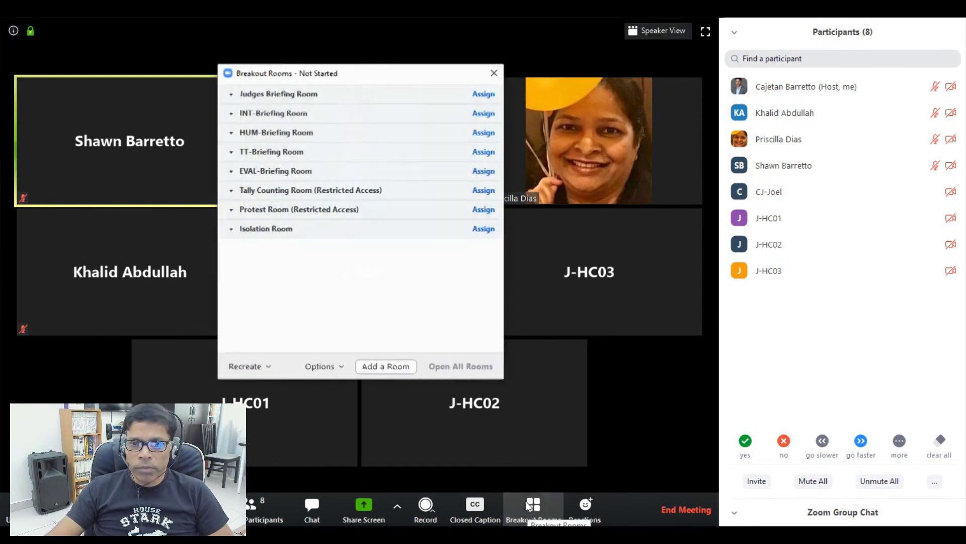
pyautogui.click(484, 228)
pyautogui.click(518, 244)
pyautogui.click(518, 259)
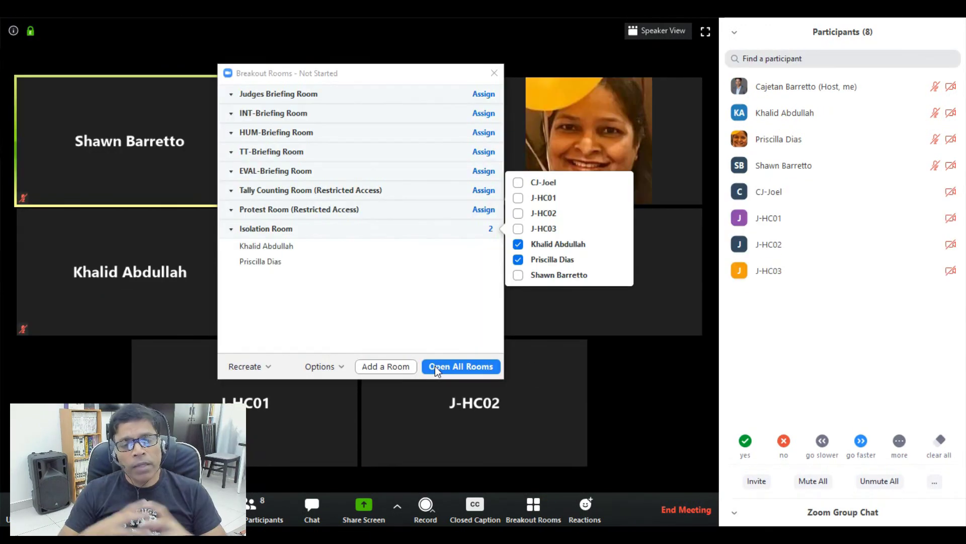